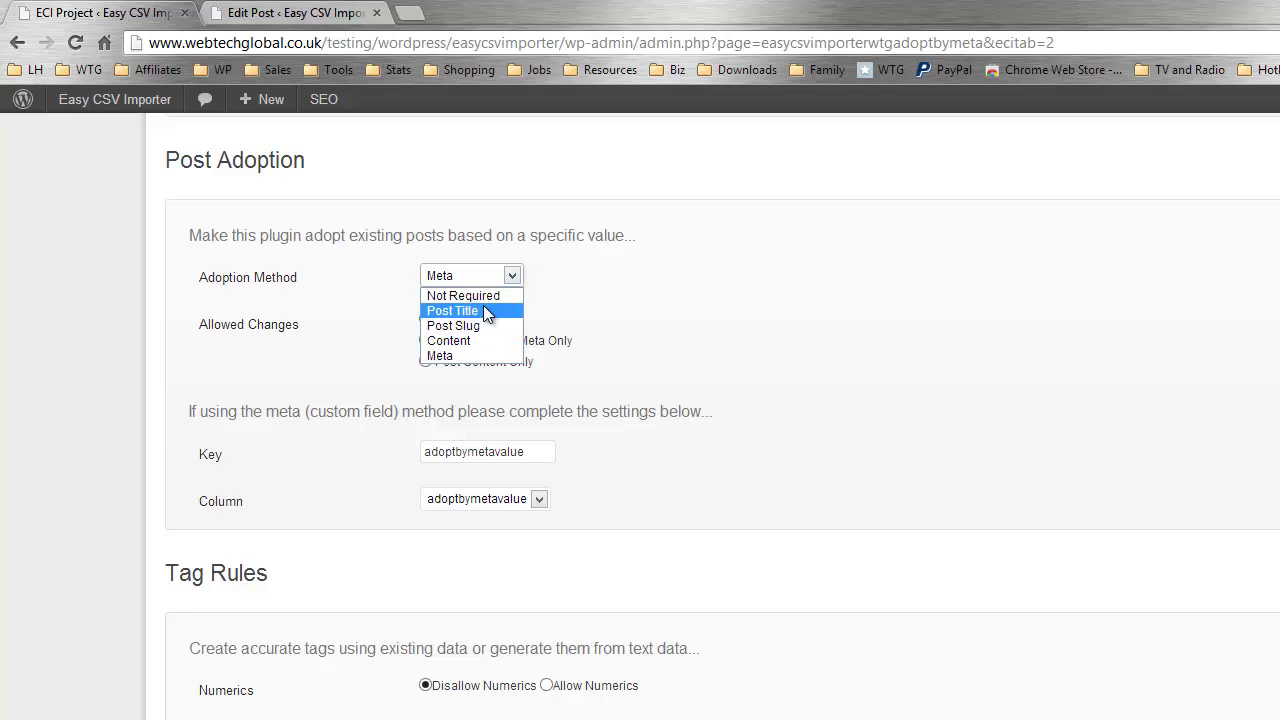
Choose Meta as the post adoption method and review the Key and Column settings for the custom field method.
left_click(491, 359)
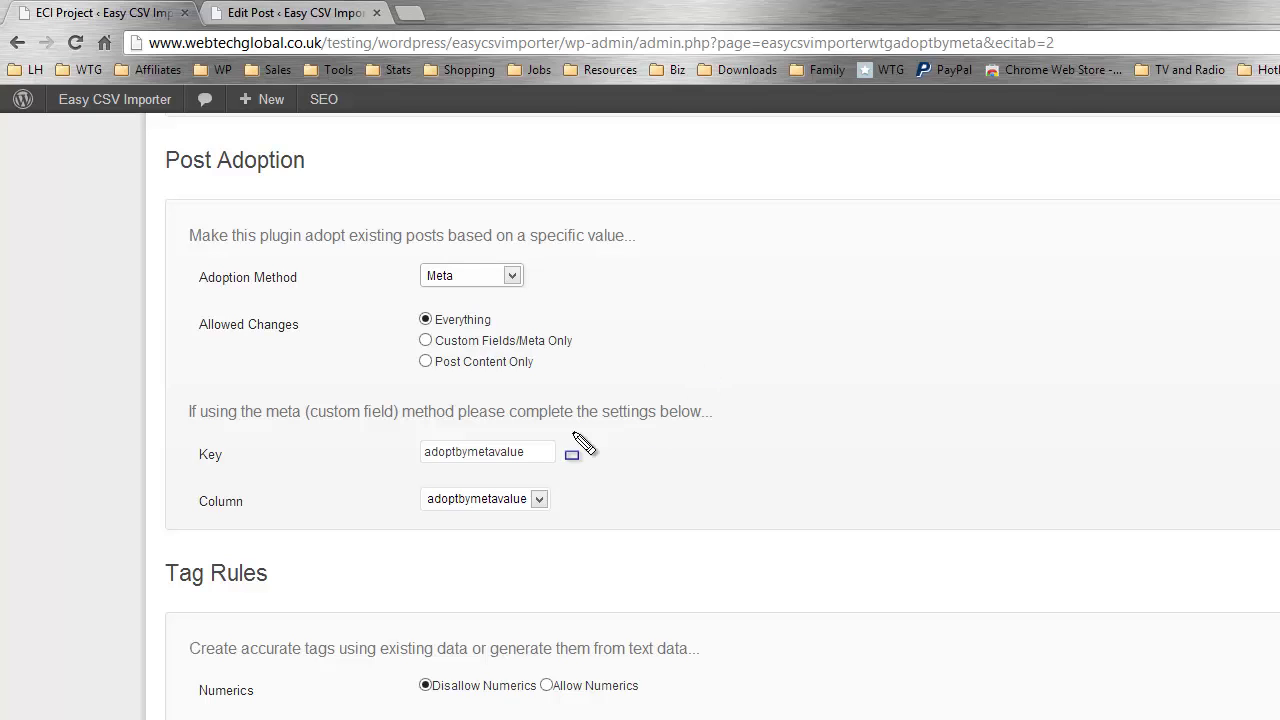
left_click_drag(414, 437, 568, 465)
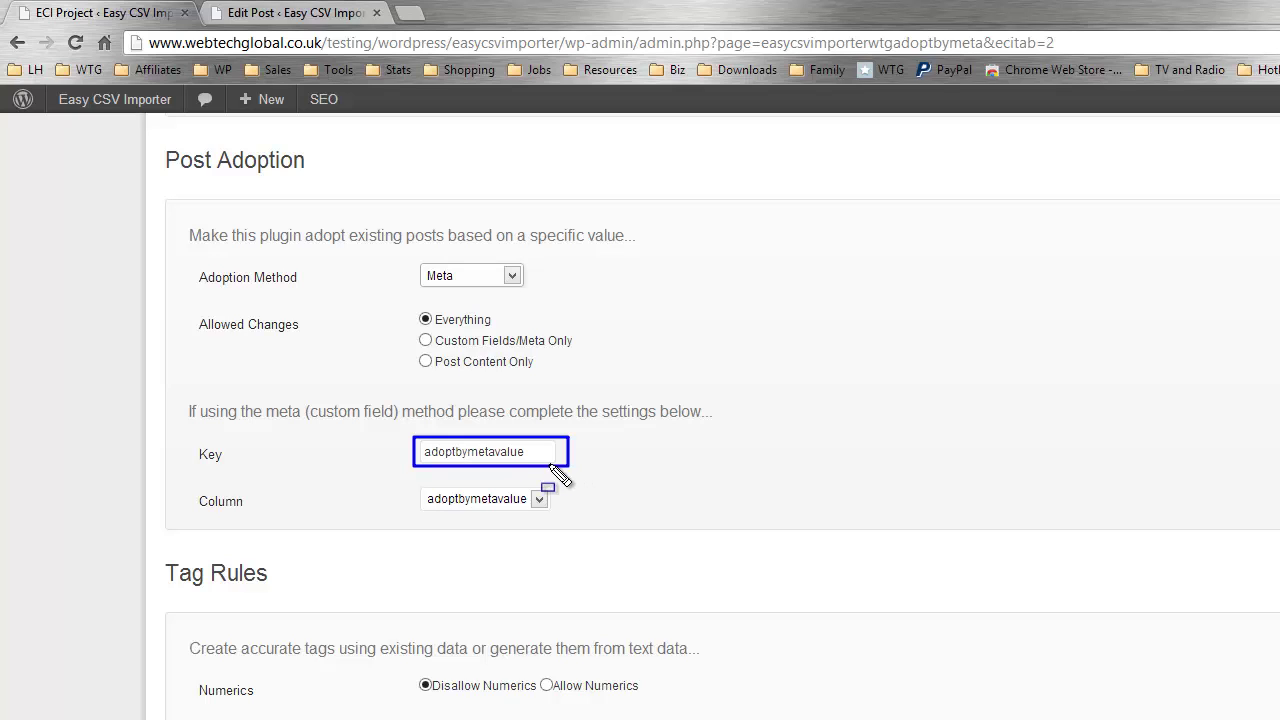
left_click_drag(411, 484, 568, 516)
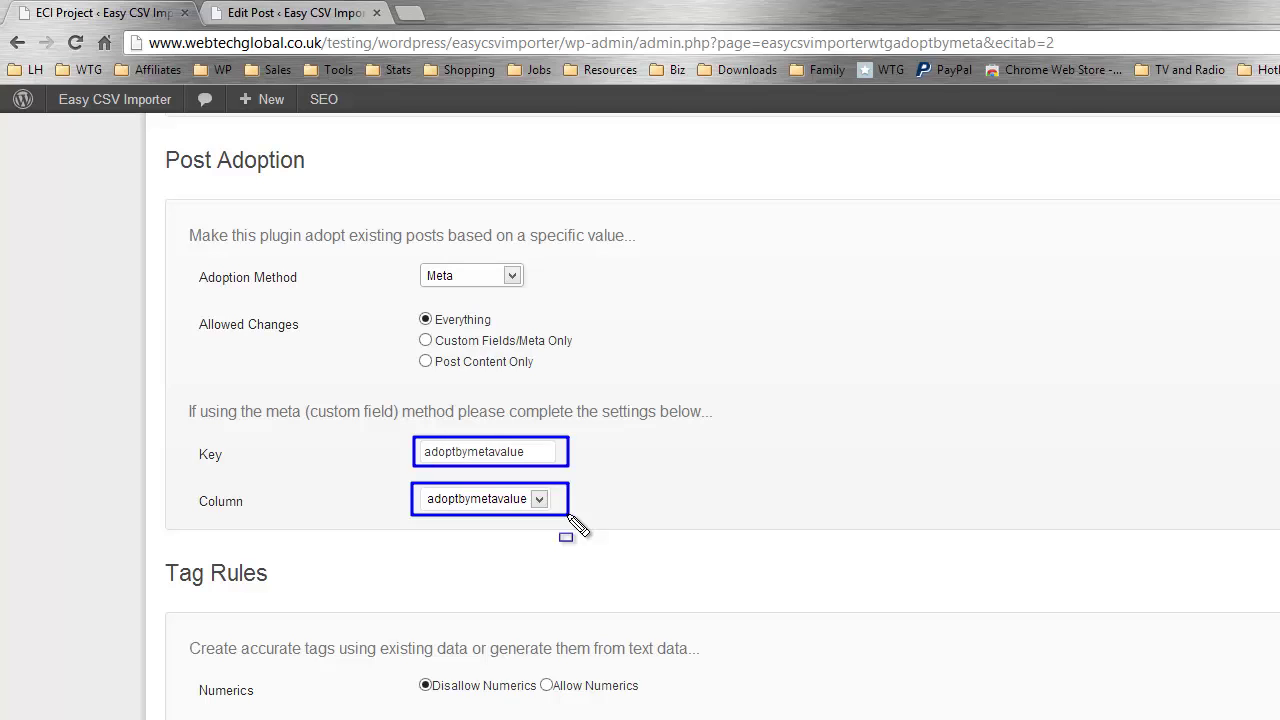
left_click(521, 503)
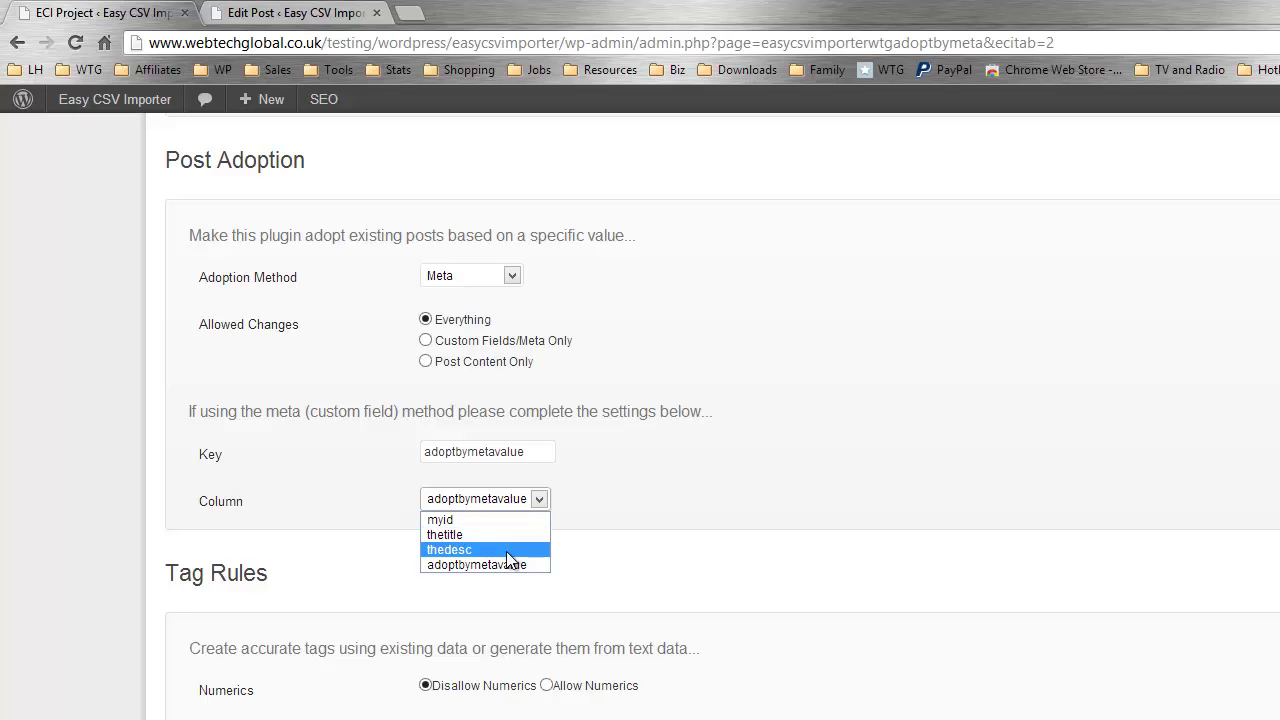
left_click(616, 474)
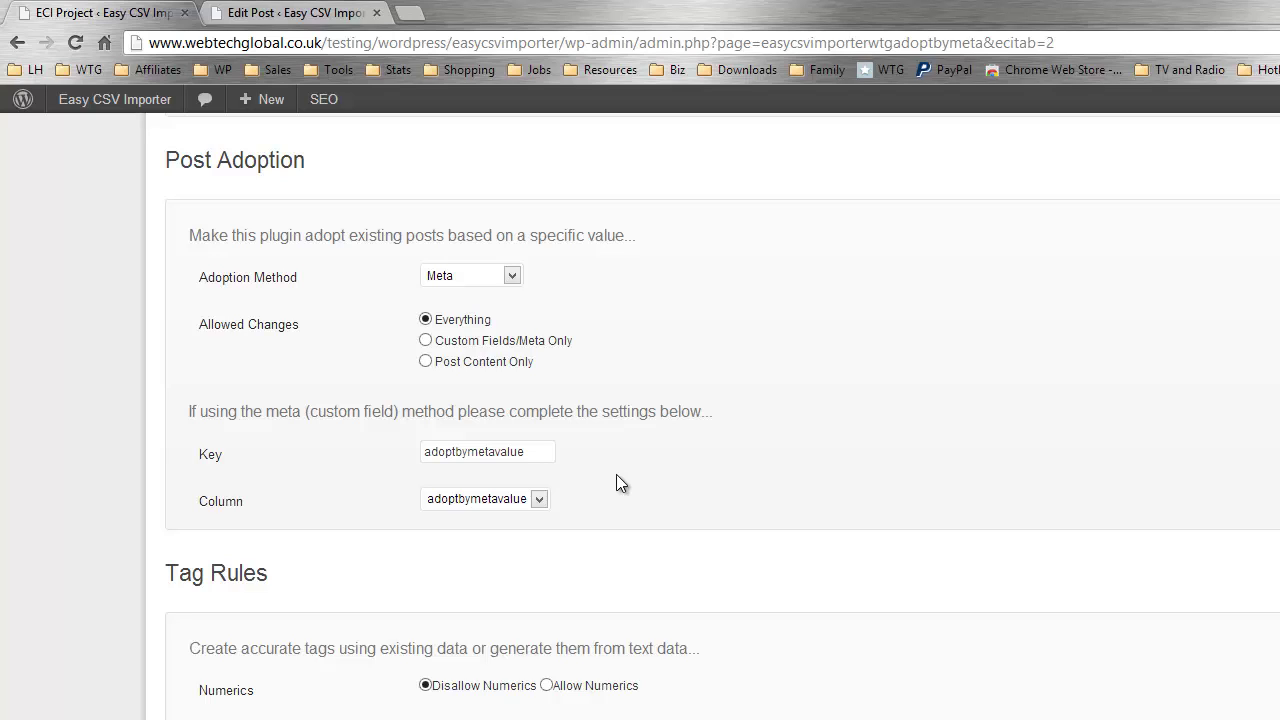
left_click(472, 452)
double_click(472, 452)
left_click(605, 427)
Open the Adoption Test 3 post for editing from the posts list and go to its custom fields.
scroll(608, 422, "up", 15)
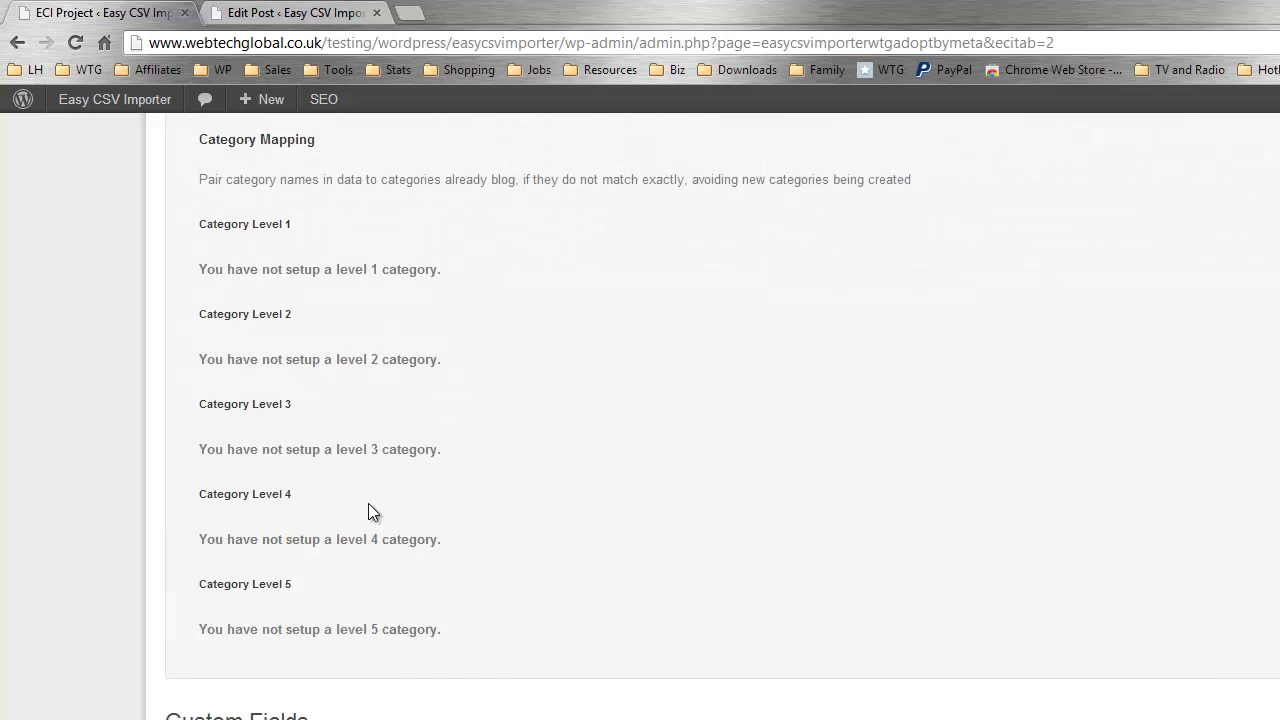
scroll(368, 504, "up", 15)
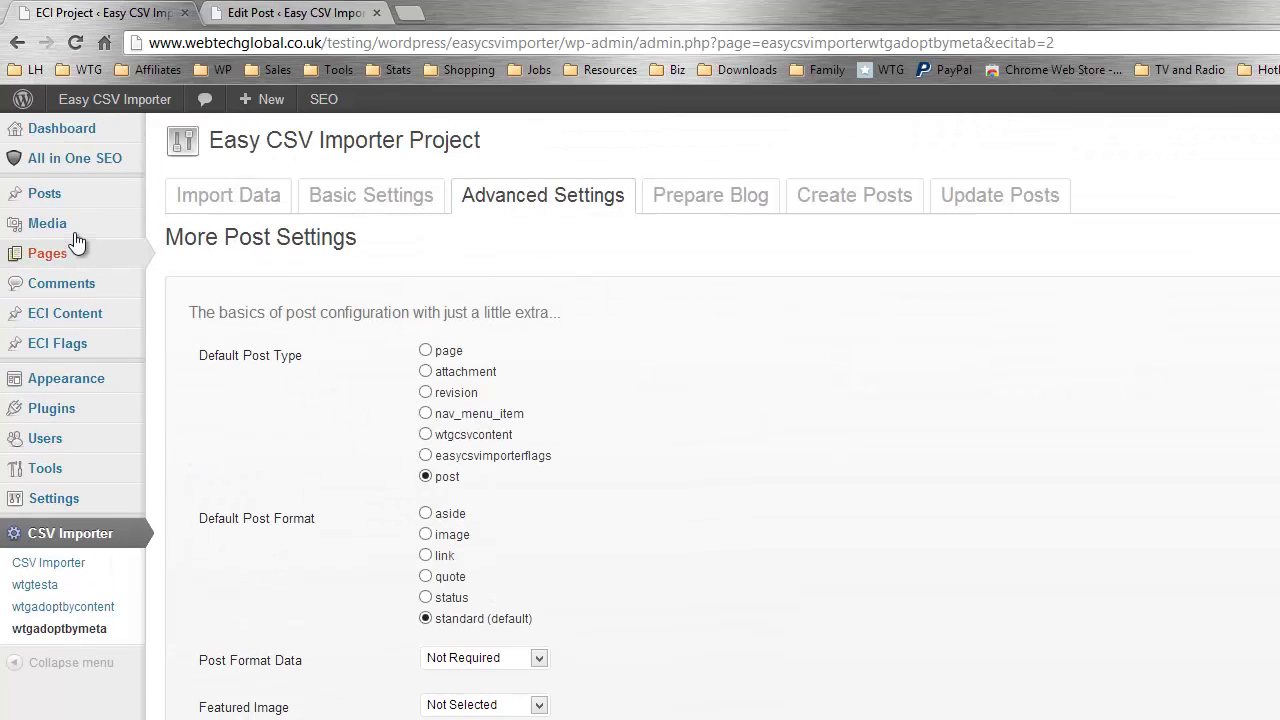
mouse_move(80, 200)
left_click(199, 196)
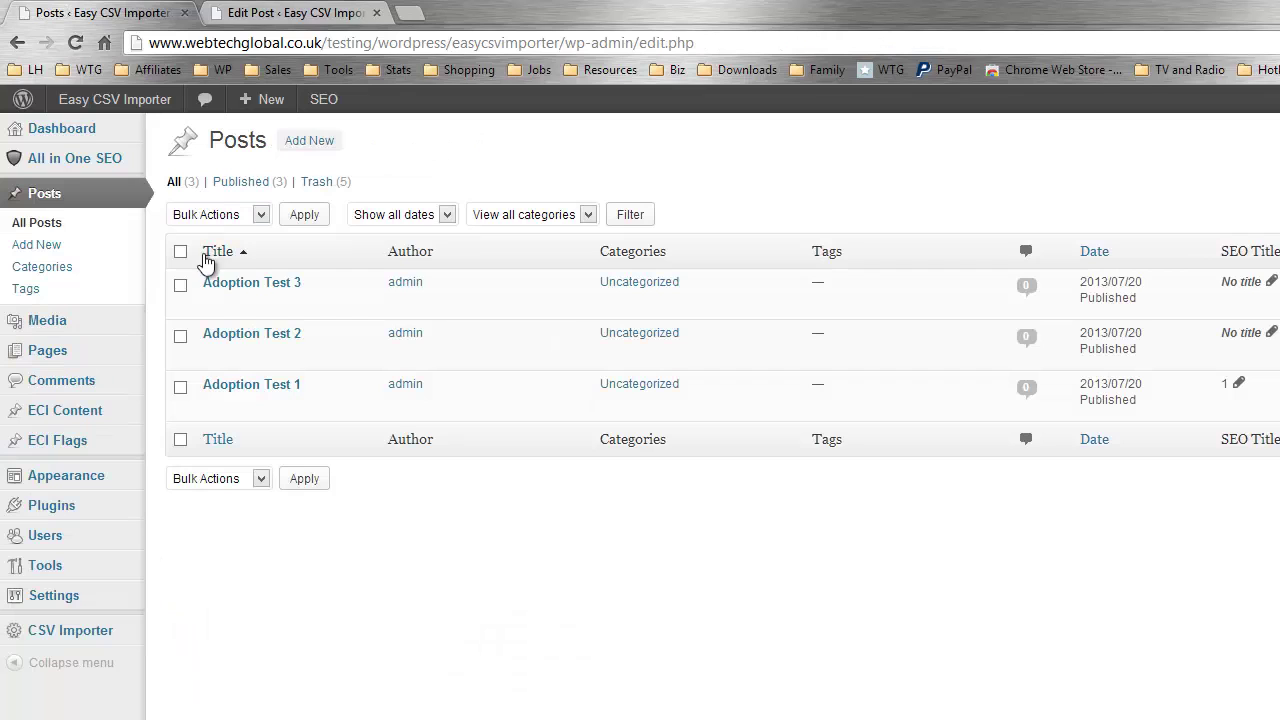
left_click(213, 304)
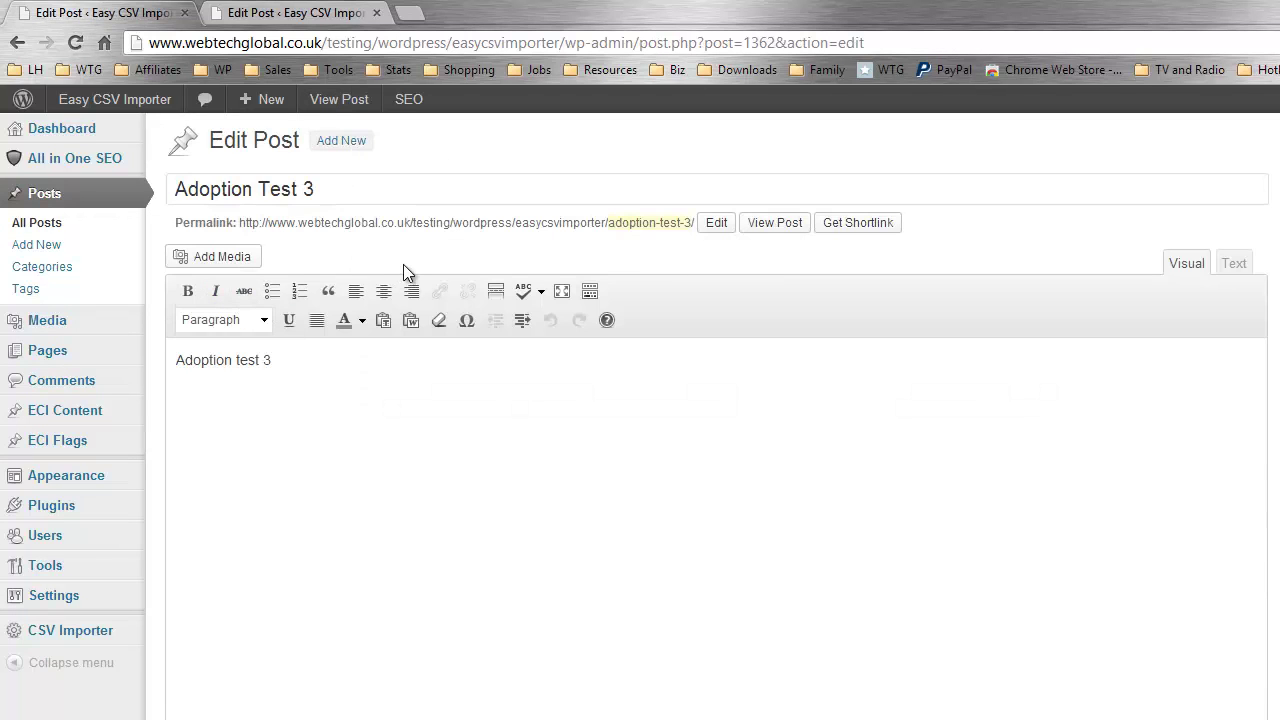
scroll(403, 264, "down", 8)
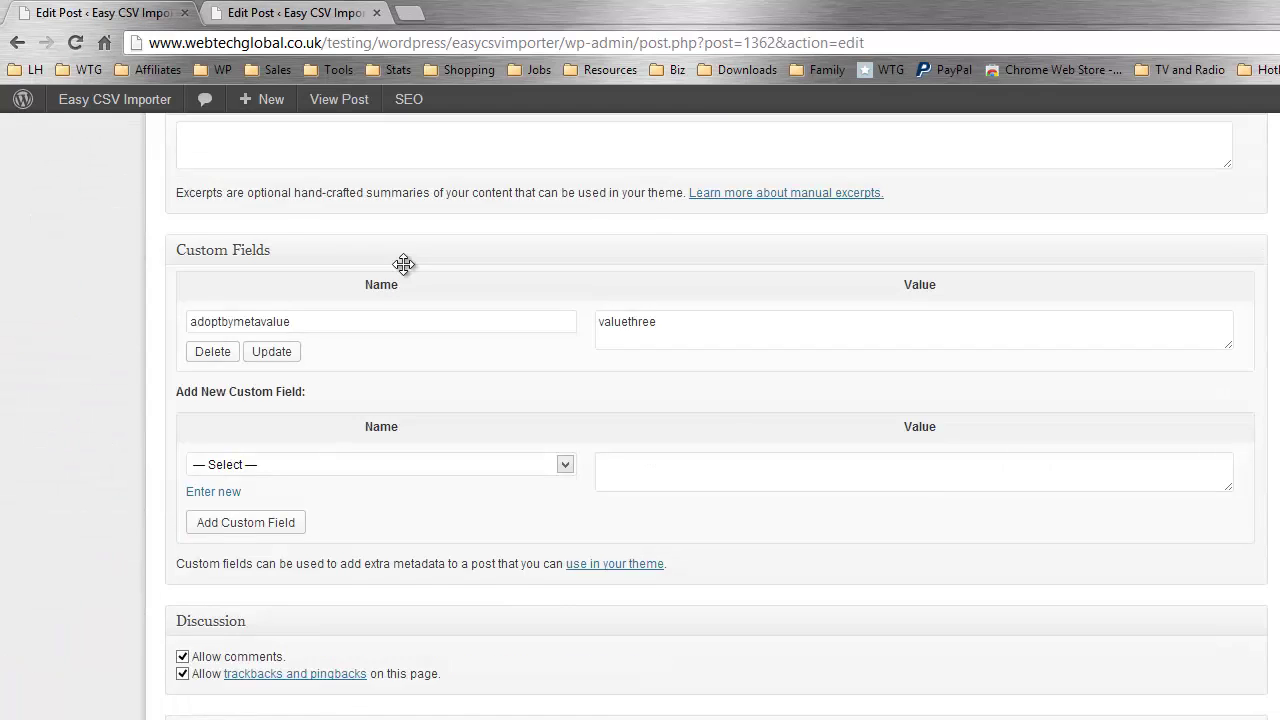
scroll(403, 264, "up", 2)
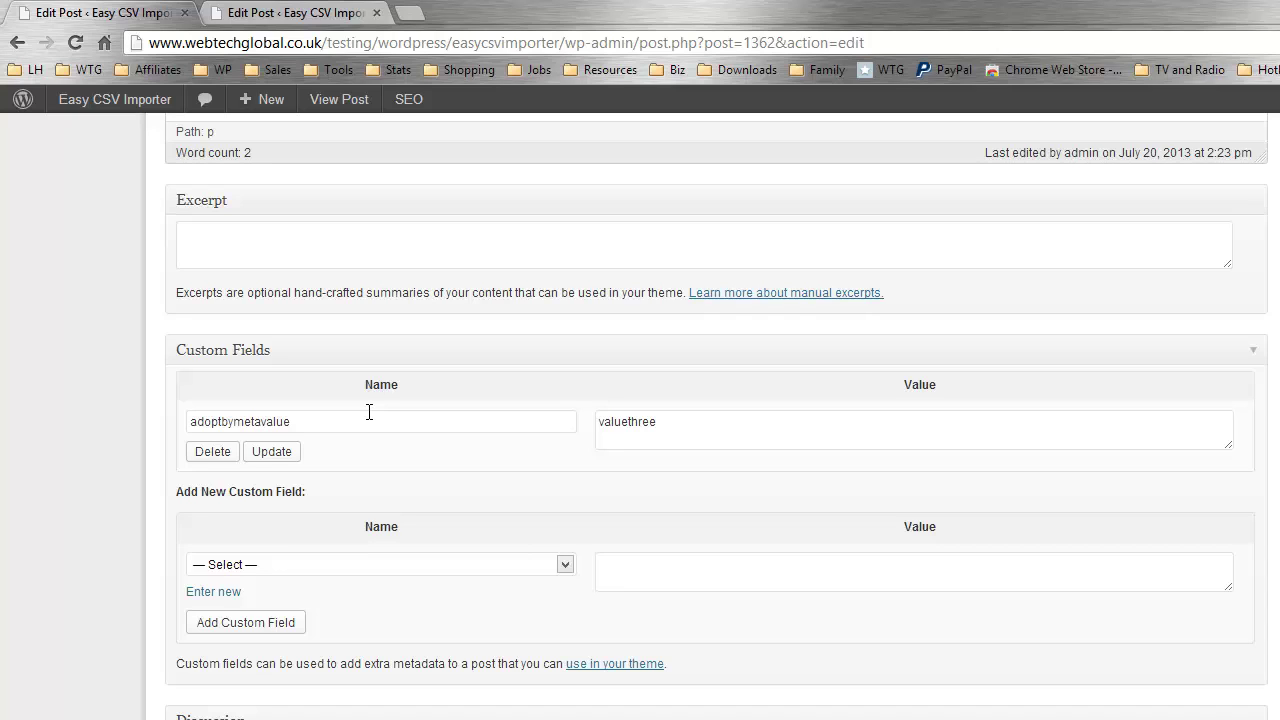
Examine the name and value of the existing custom field on the Adoption Test 3 post.
double_click(623, 424)
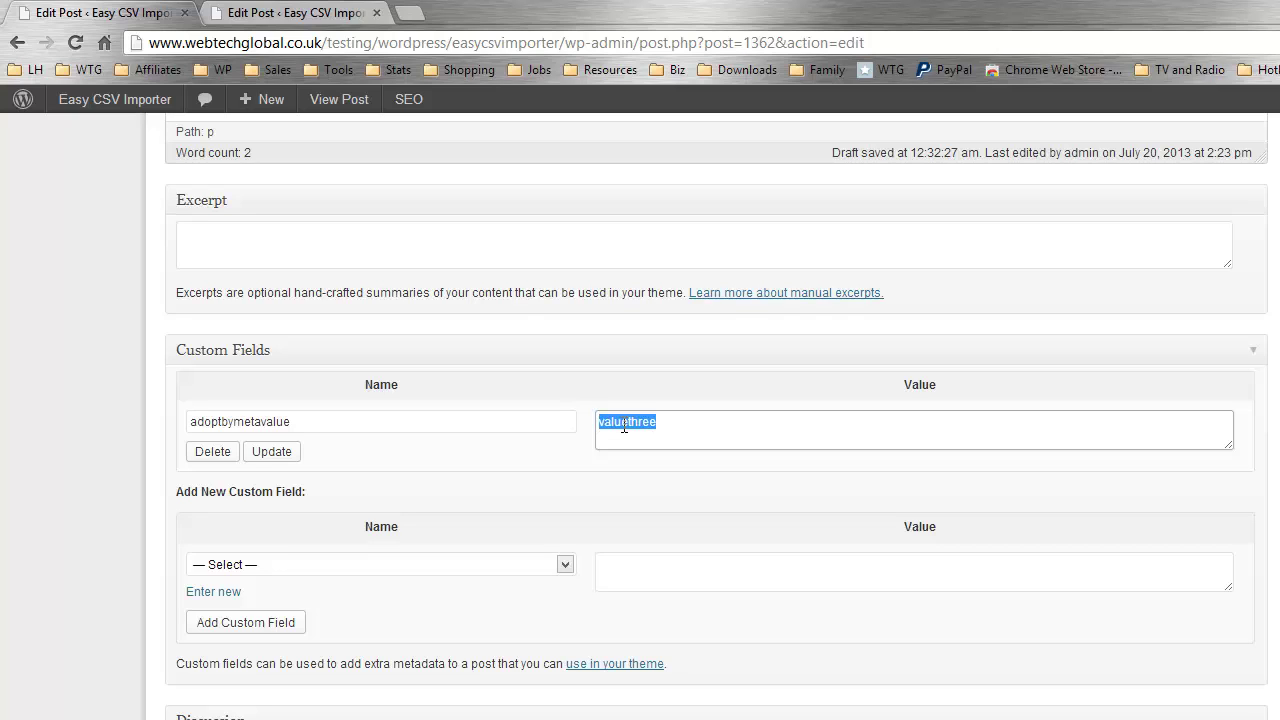
double_click(212, 421)
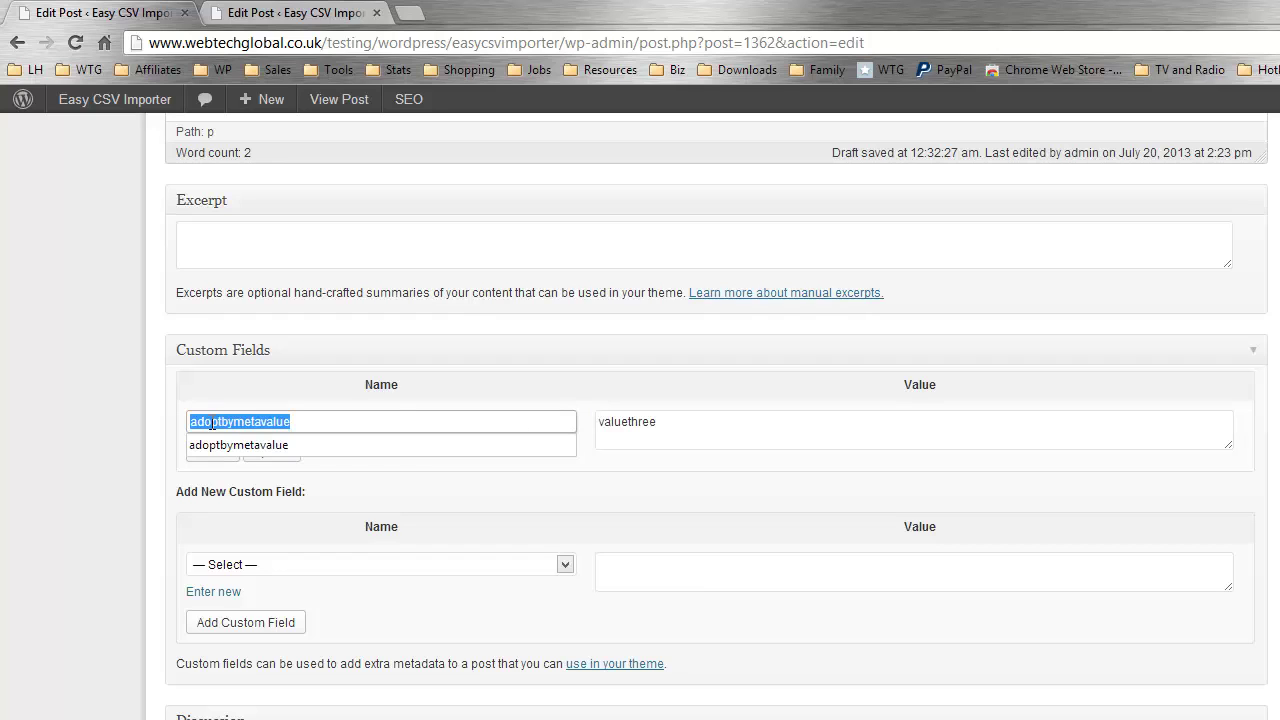
left_click(280, 392)
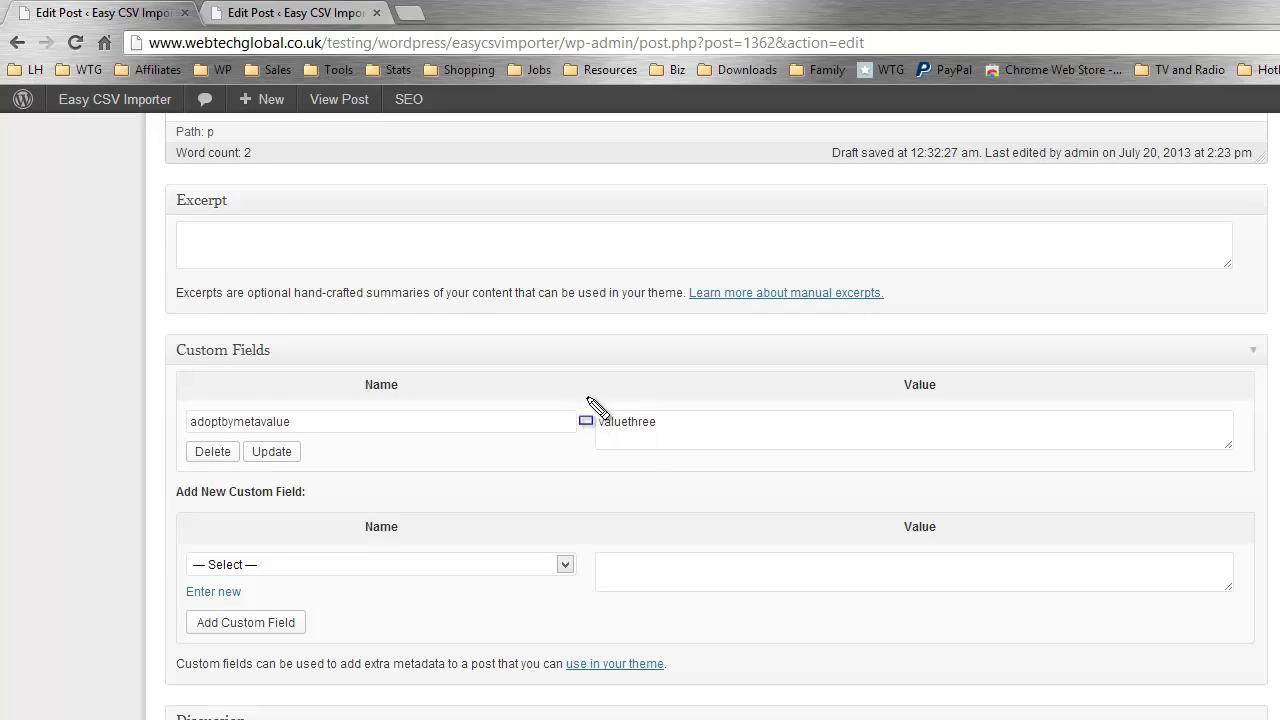
left_click_drag(578, 393, 695, 462)
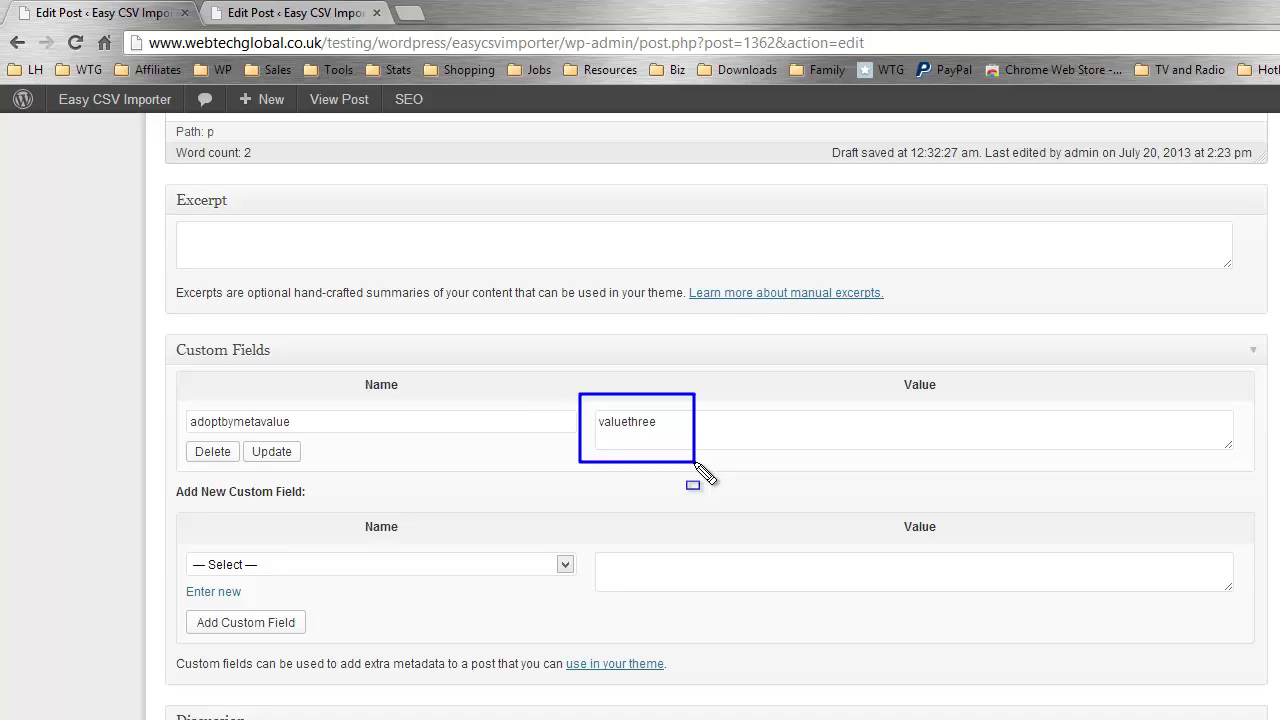
key("Escape")
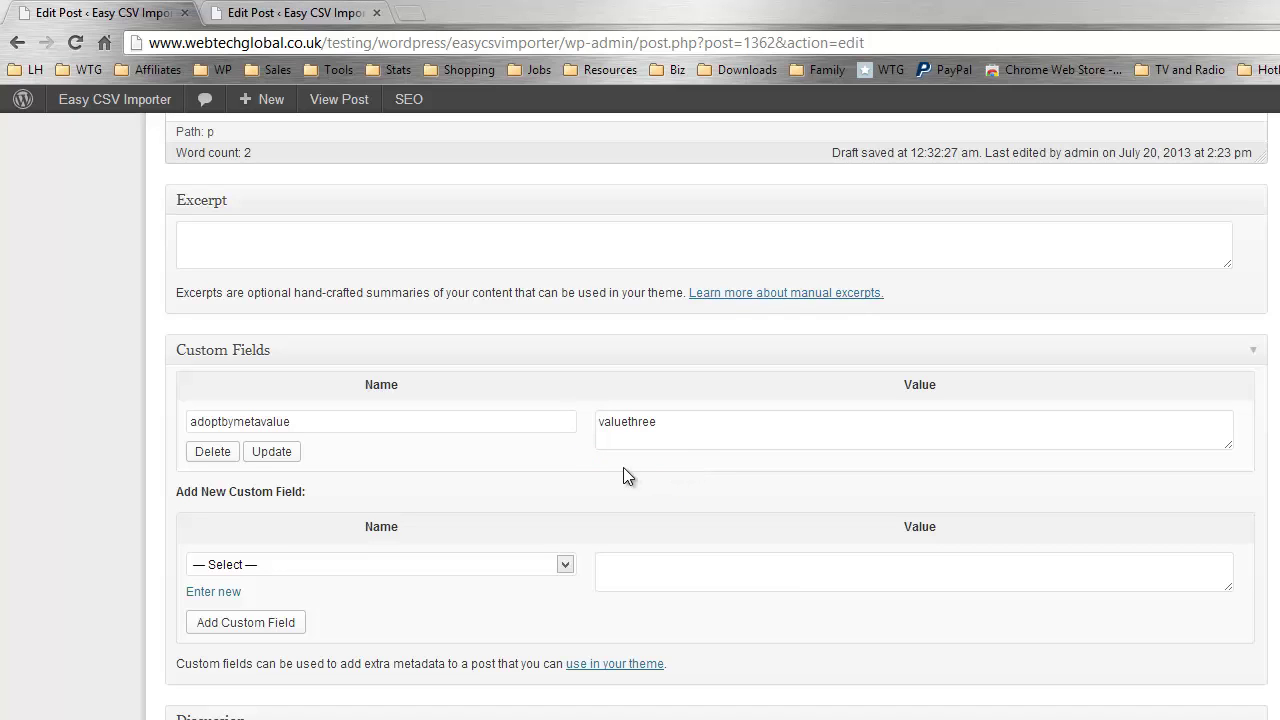
Open the Adoption Test 2 post for editing and check its custom field's name and value.
scroll(623, 467, "up", 8)
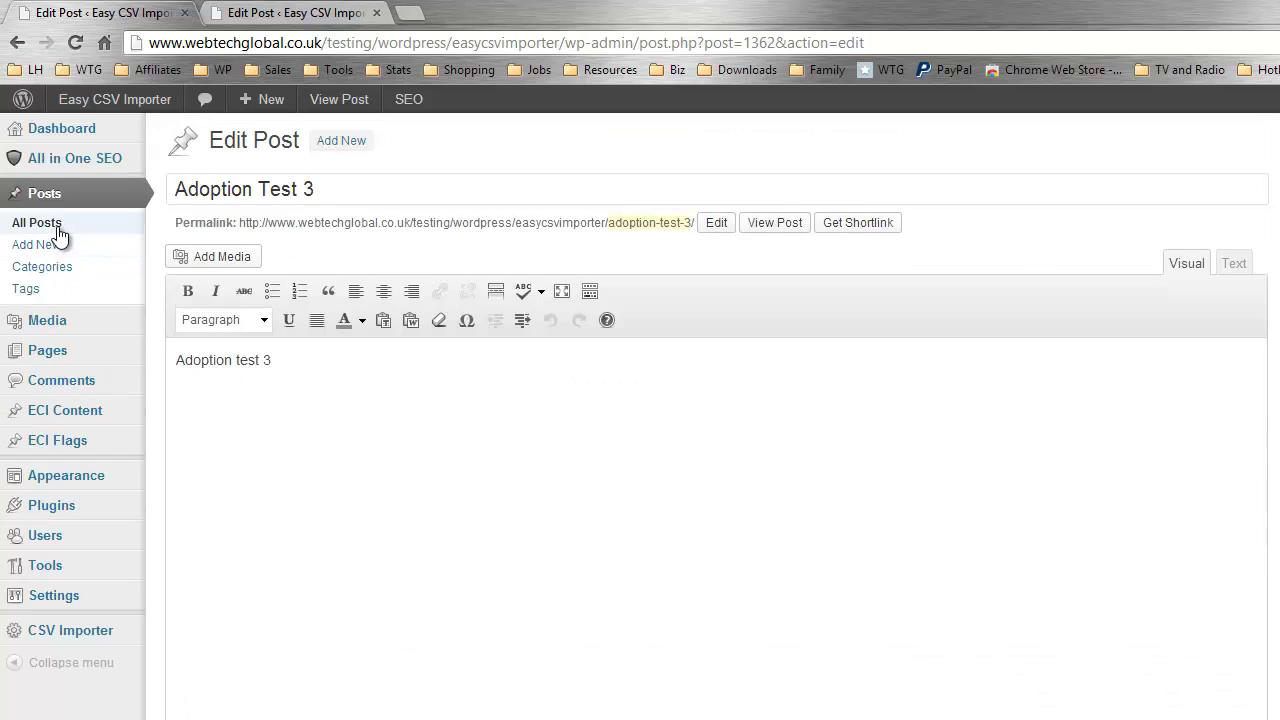
left_click(57, 229)
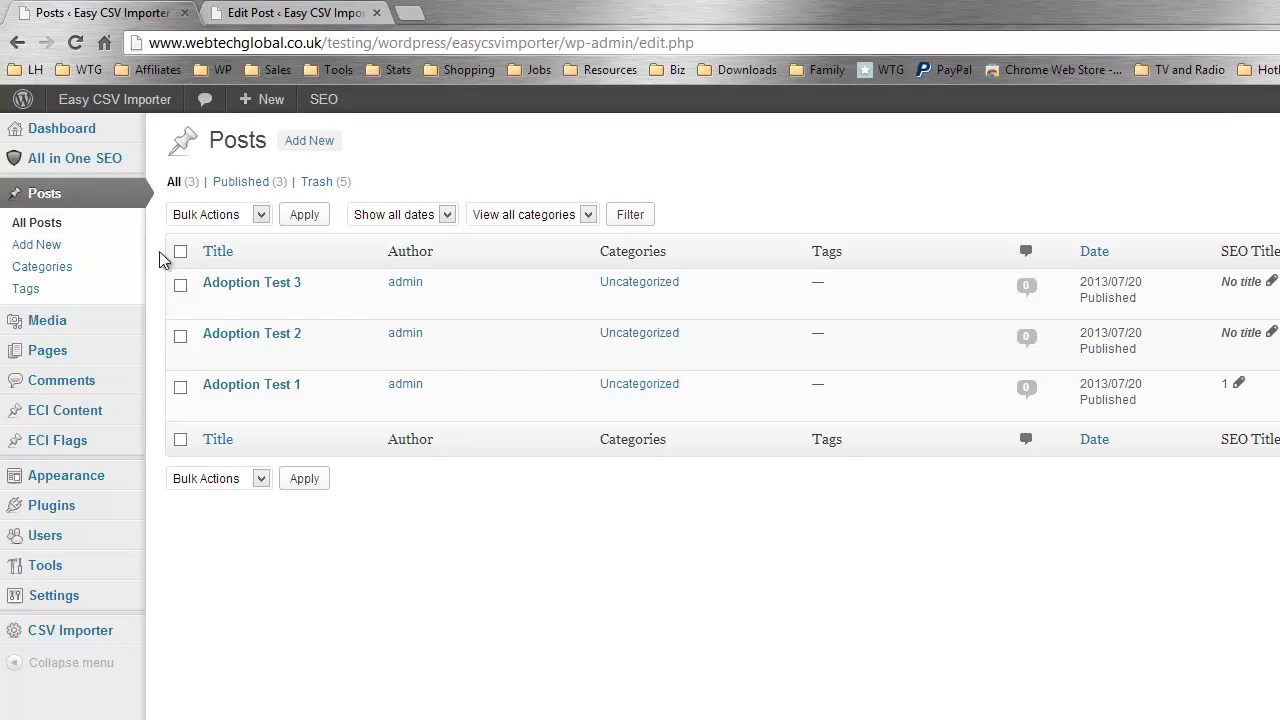
left_click(217, 354)
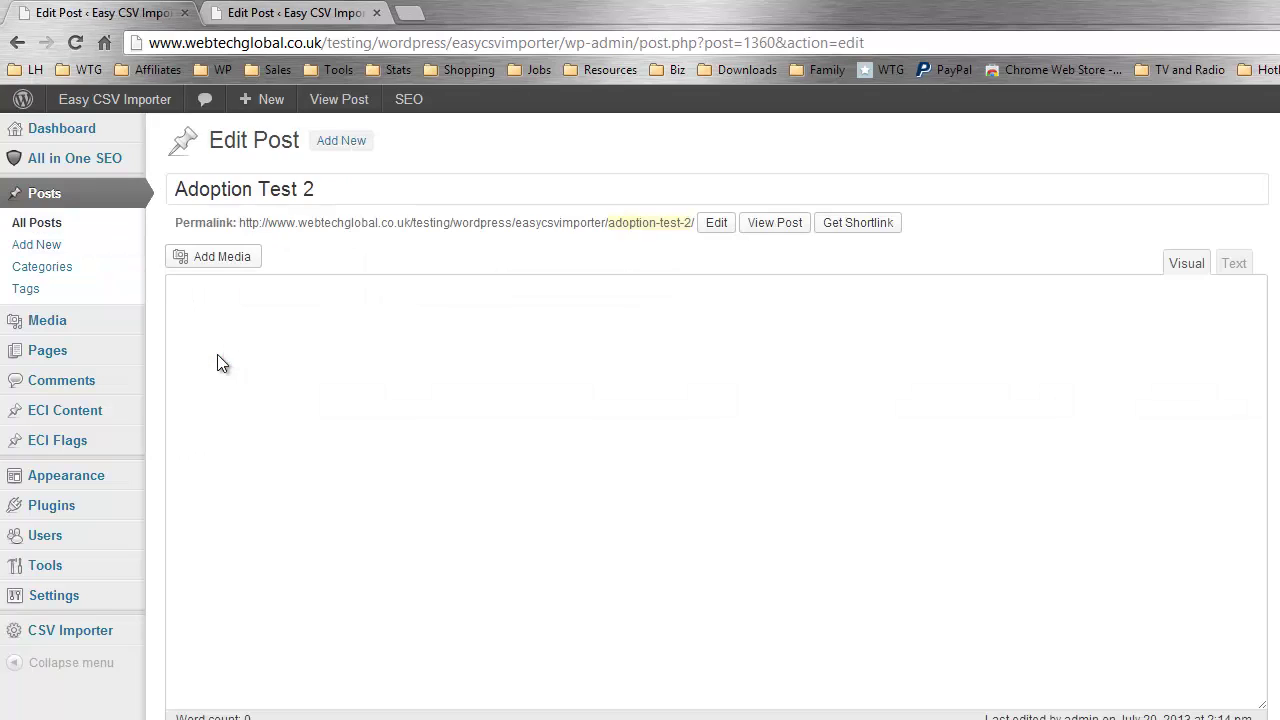
scroll(159, 456, "down", 15)
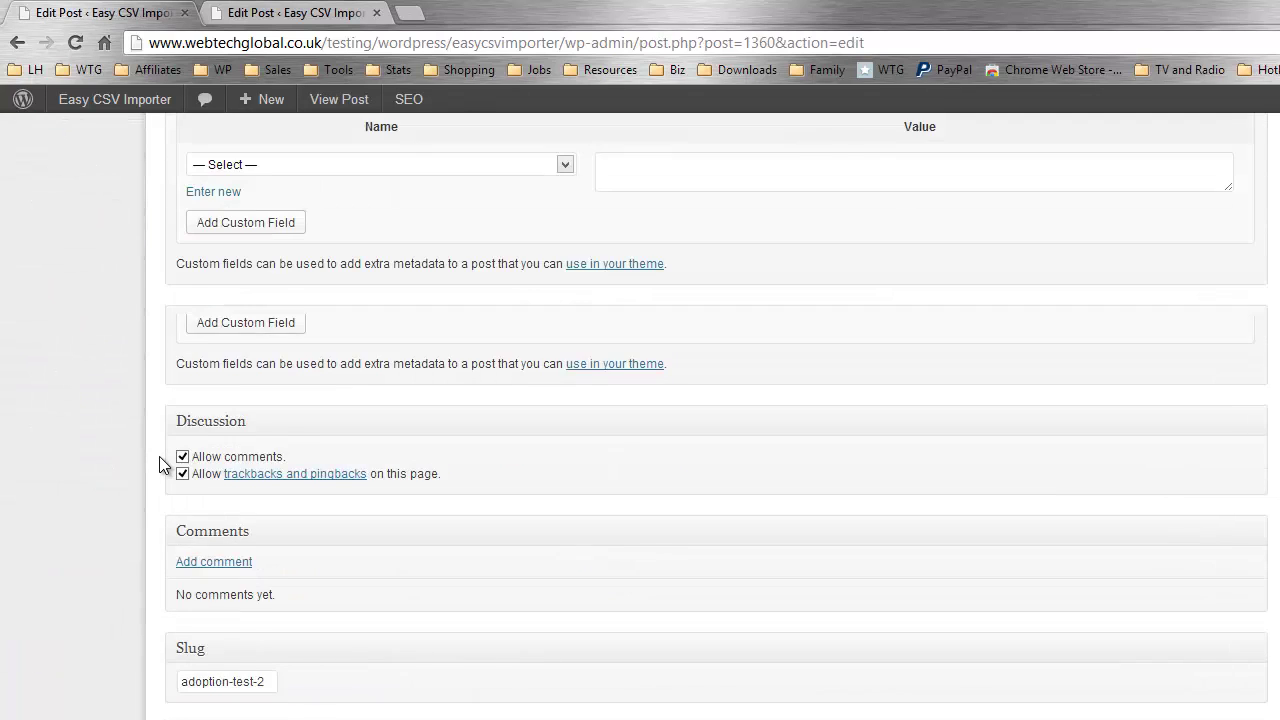
scroll(159, 464, "up", 4)
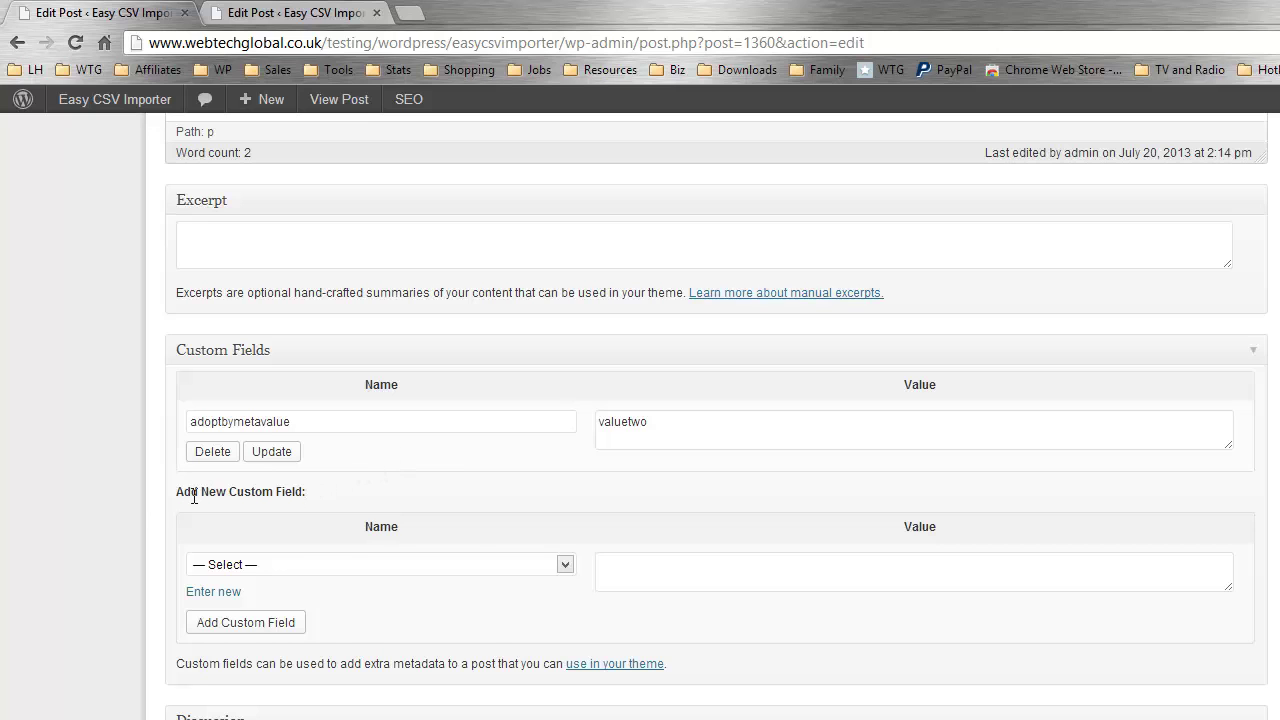
Open the Adoption Test 1 post for editing and check its custom field's name and value.
scroll(129, 490, "up", 9)
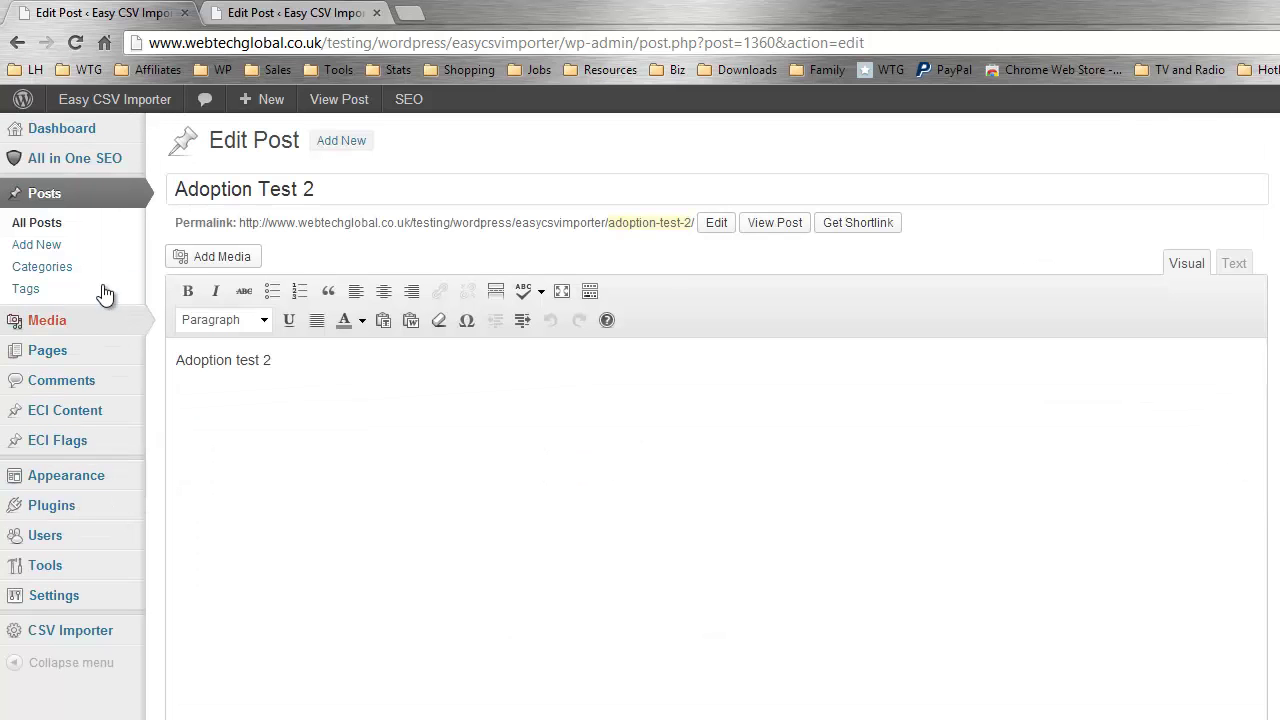
left_click(100, 226)
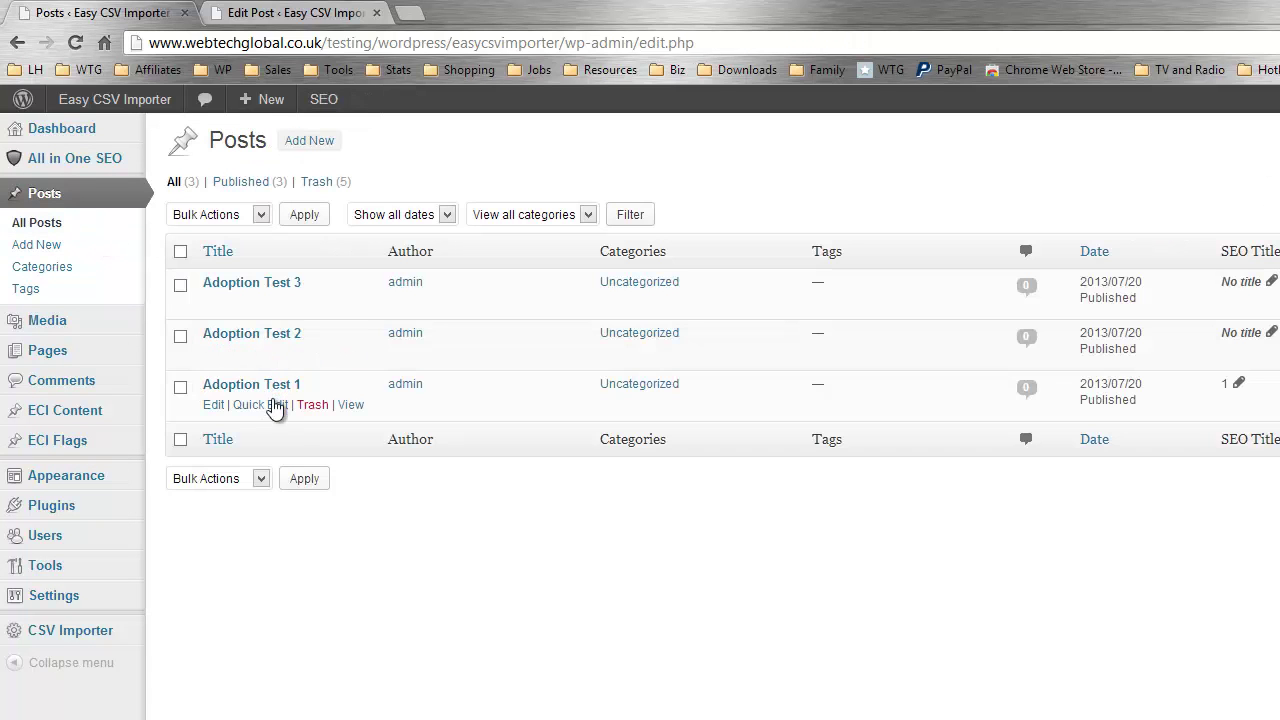
left_click(213, 405)
scroll(213, 409, "down", 10)
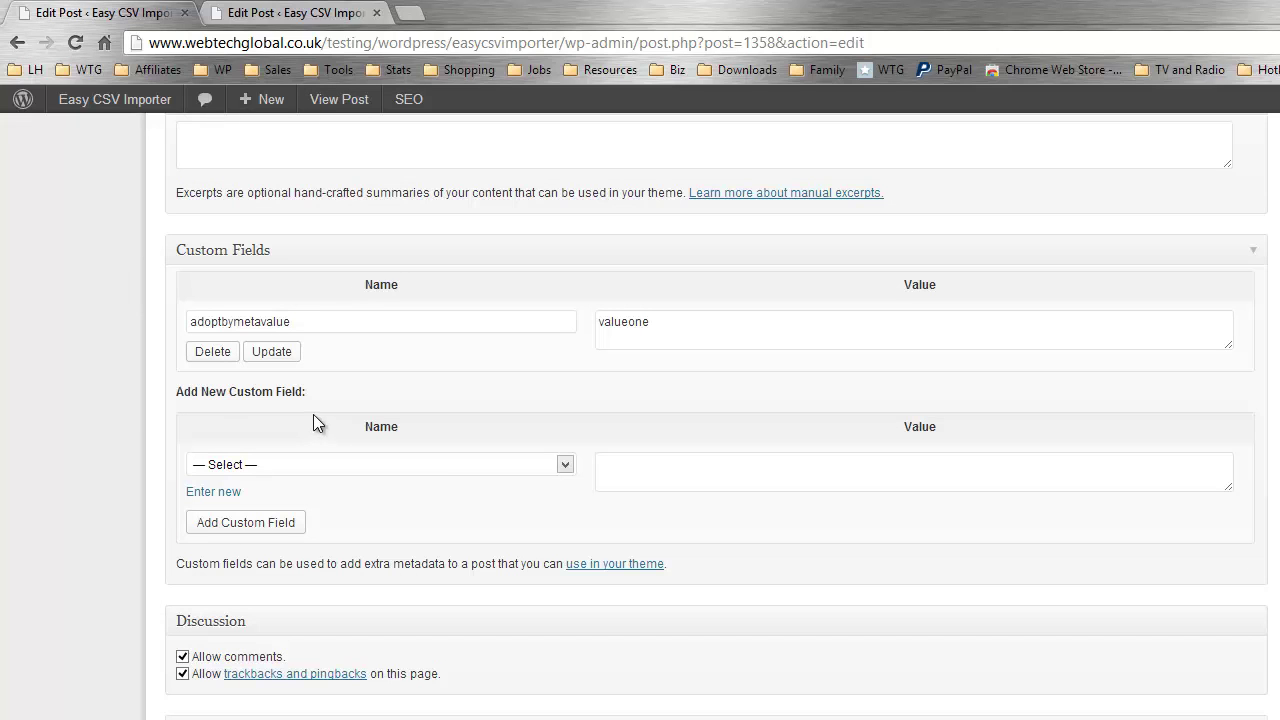
Open the wtgadoptbymeta project in CSV Importer and go to its sample CSV file rows.
scroll(313, 414, "up", 5)
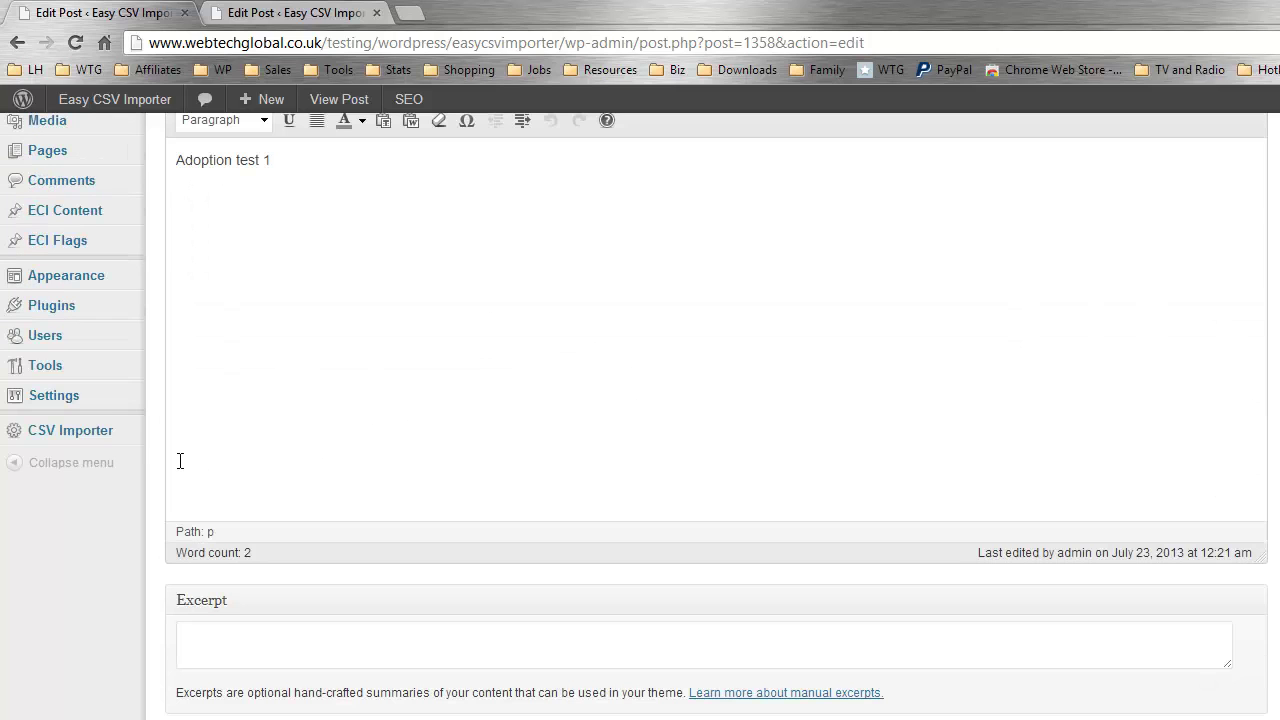
mouse_move(109, 430)
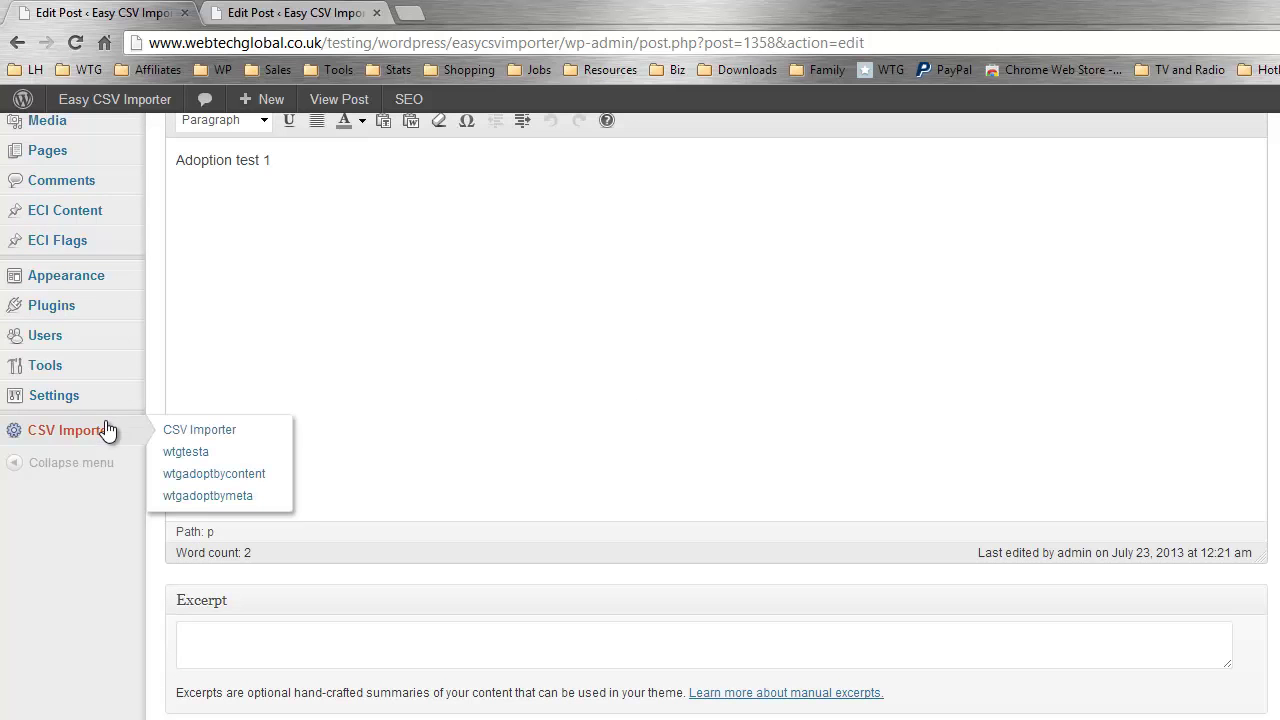
left_click(195, 500)
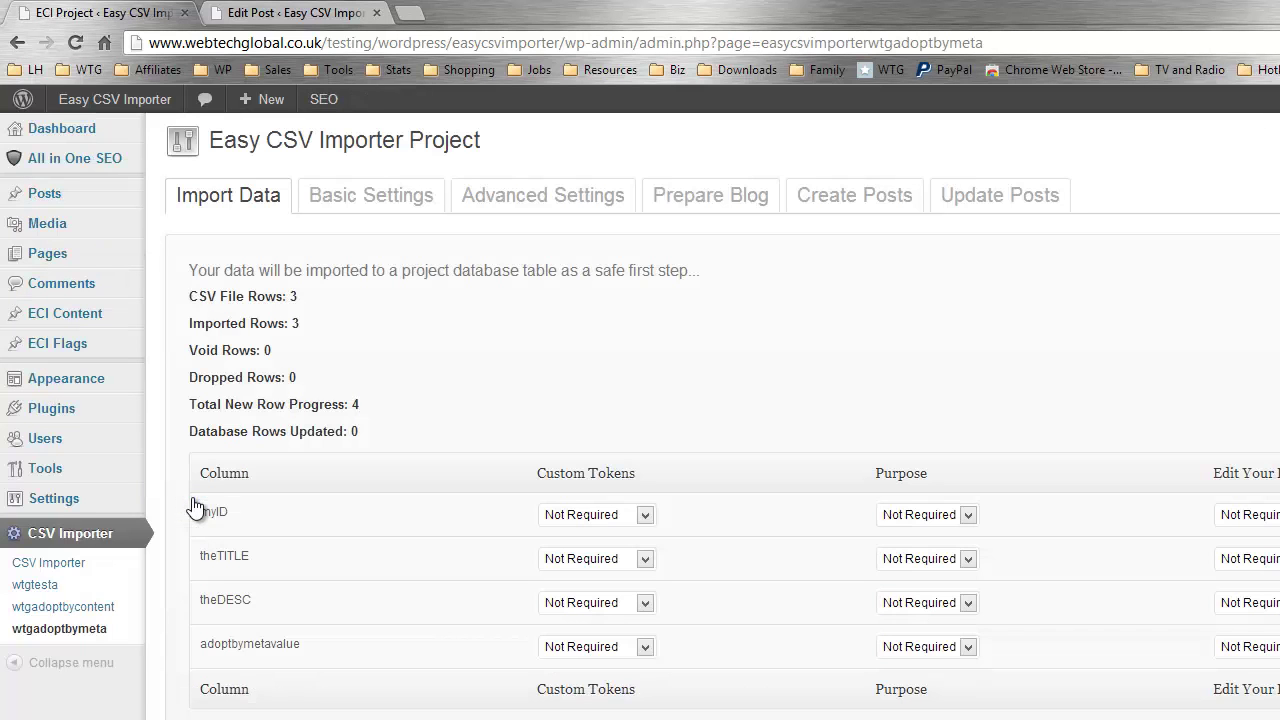
scroll(182, 380, "down", 8)
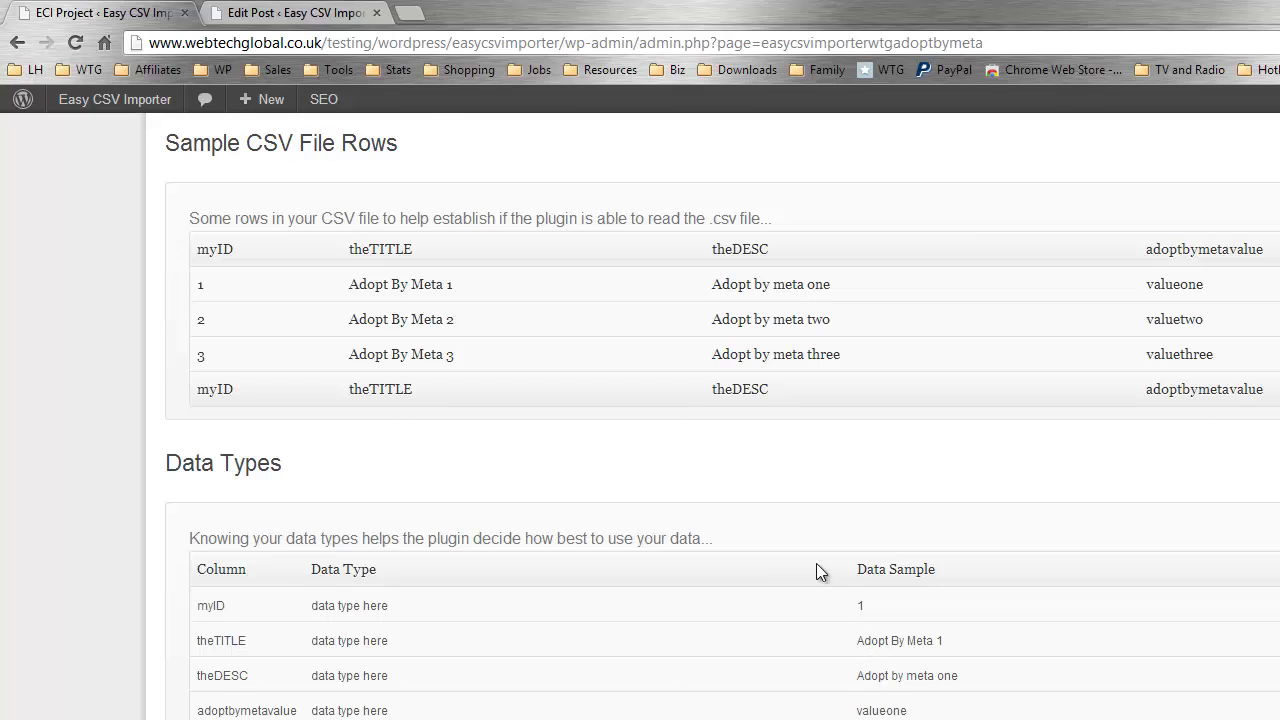
scroll(652, 409, "up", 2)
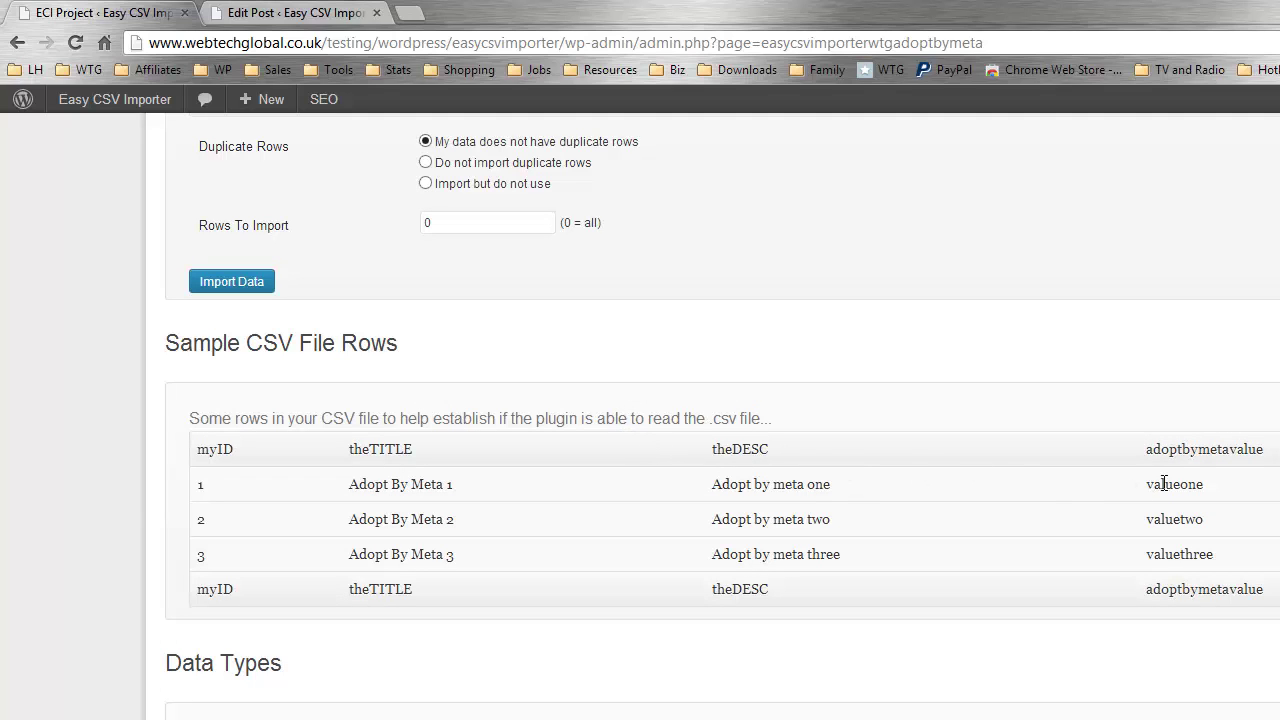
Examine the adoptbymetavalue column across the sample CSV rows and the rest of the first row's data.
double_click(1174, 484)
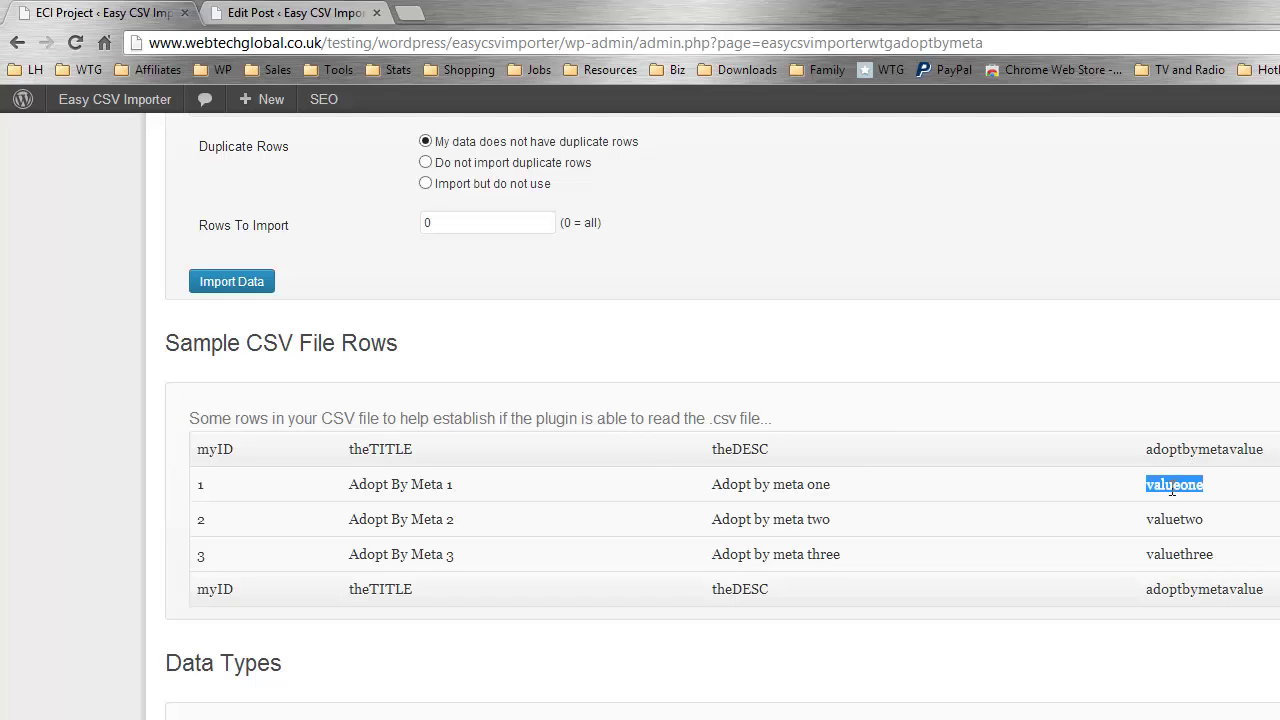
left_click(1170, 516)
double_click(1167, 549)
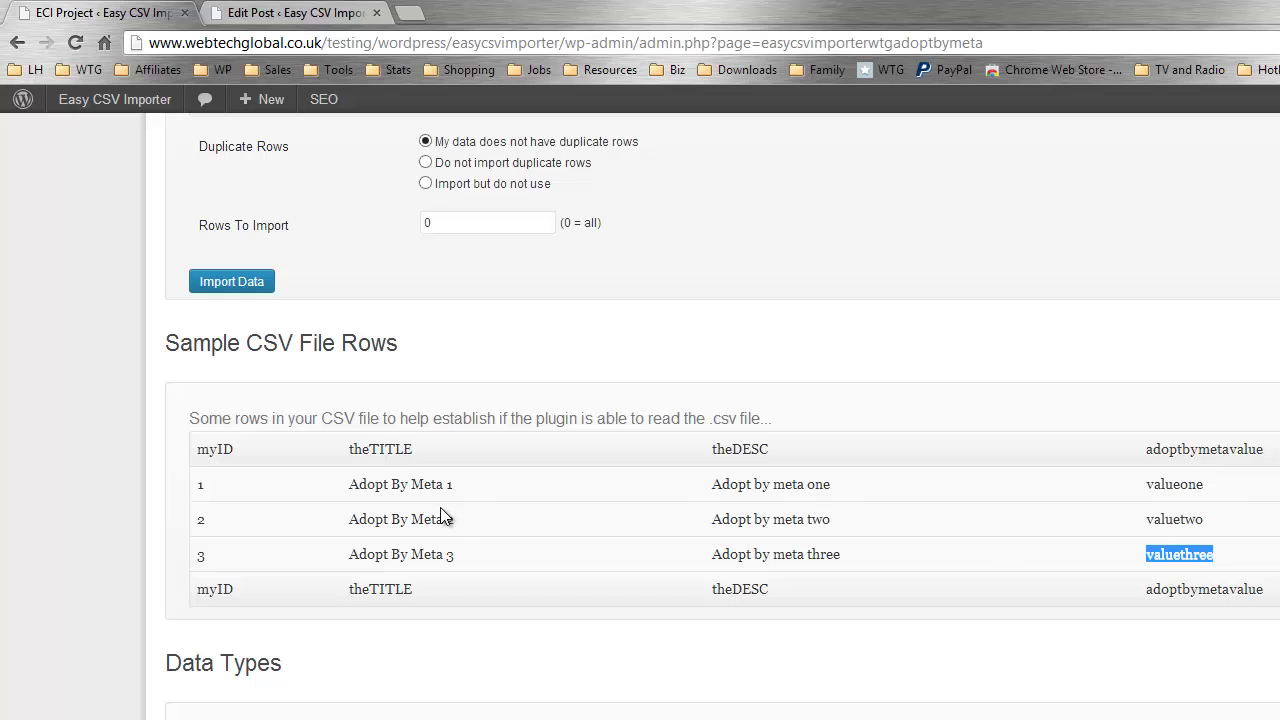
double_click(1190, 484)
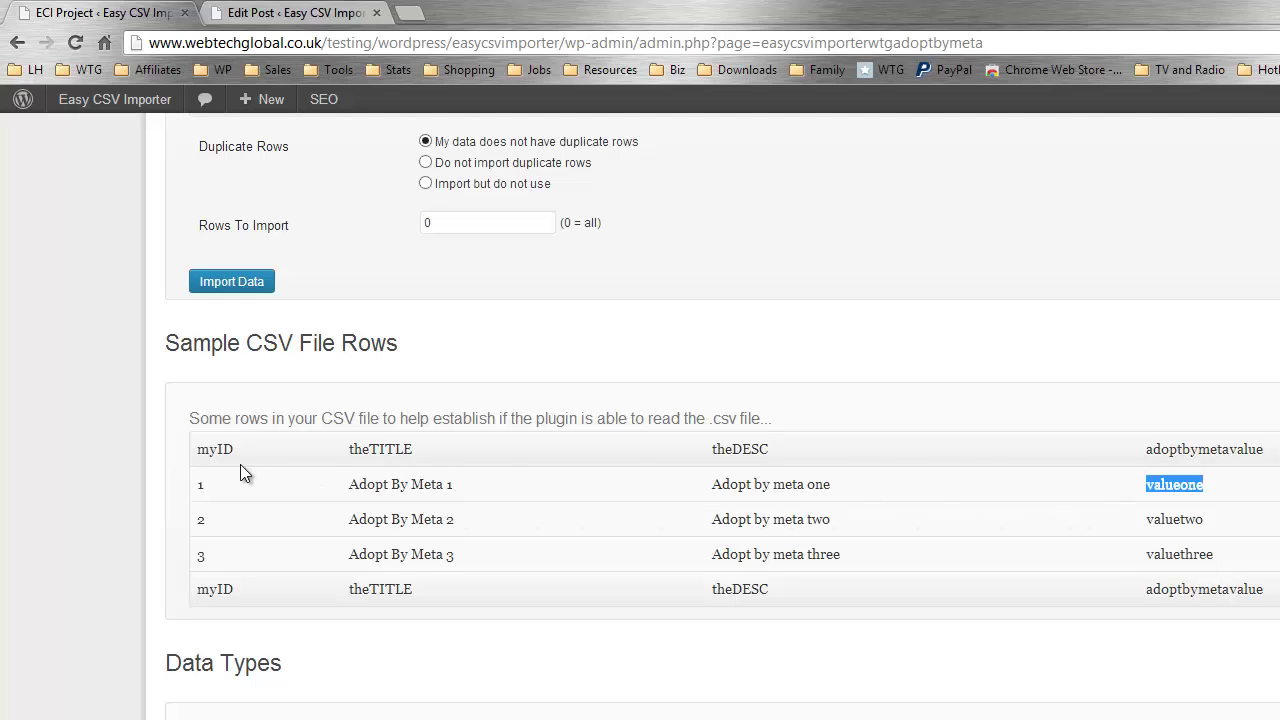
key("ctrl+shift+d")
mouse_move(182, 468)
left_mouse_down()
mouse_move(329, 491)
mouse_move(1274, 500)
left_mouse_up()
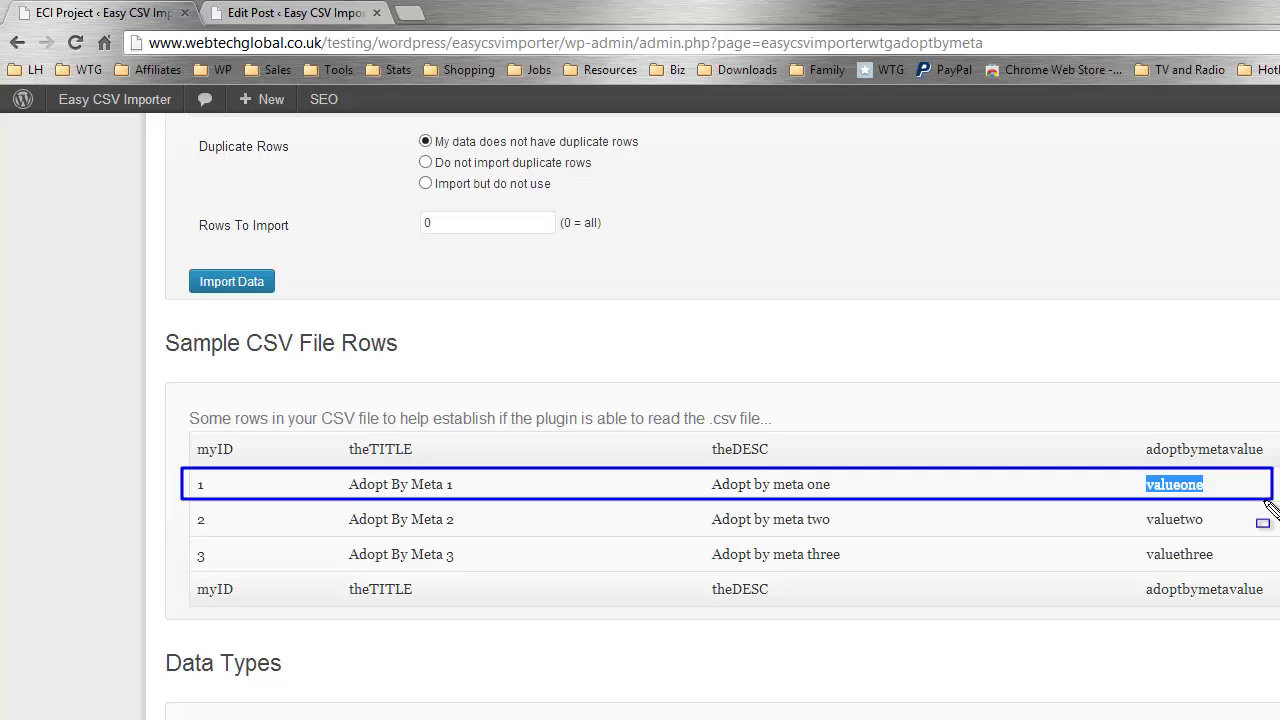
mouse_move(1178, 492)
left_mouse_down()
mouse_move(1164, 467)
mouse_move(1166, 490)
mouse_move(1250, 570)
mouse_move(1276, 576)
left_mouse_up()
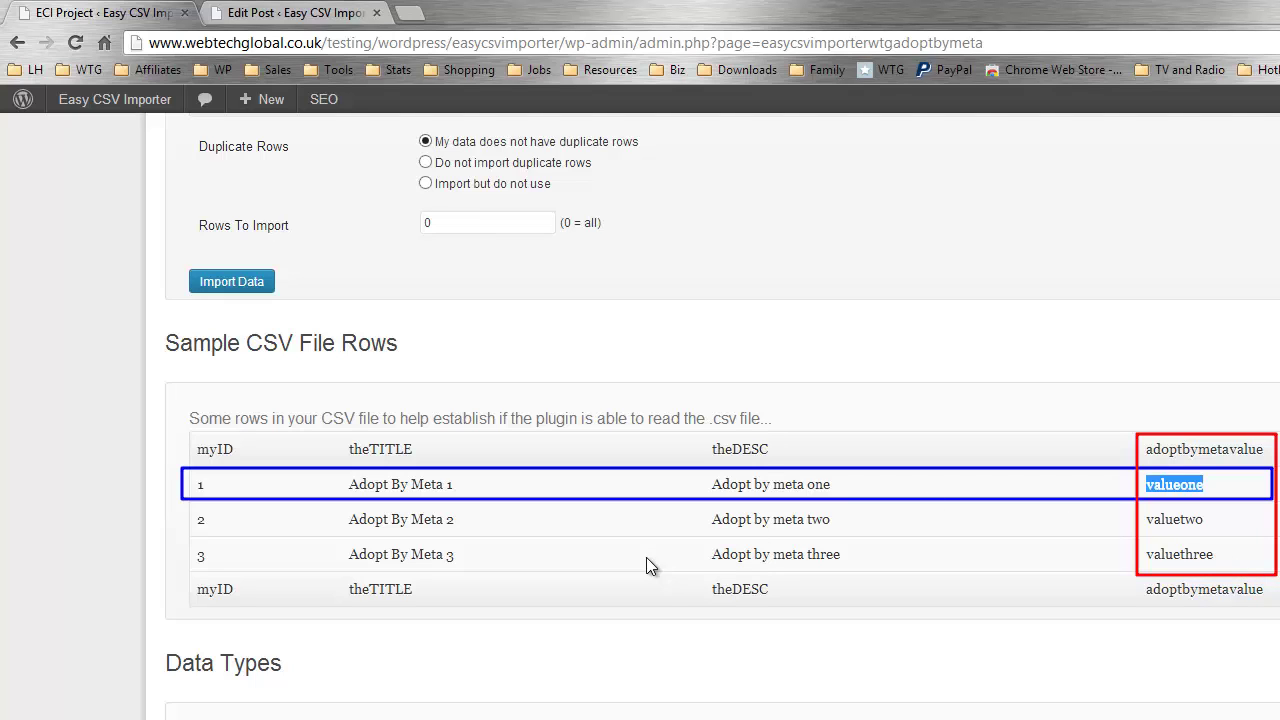
key("Escape")
scroll(631, 367, "up", 6)
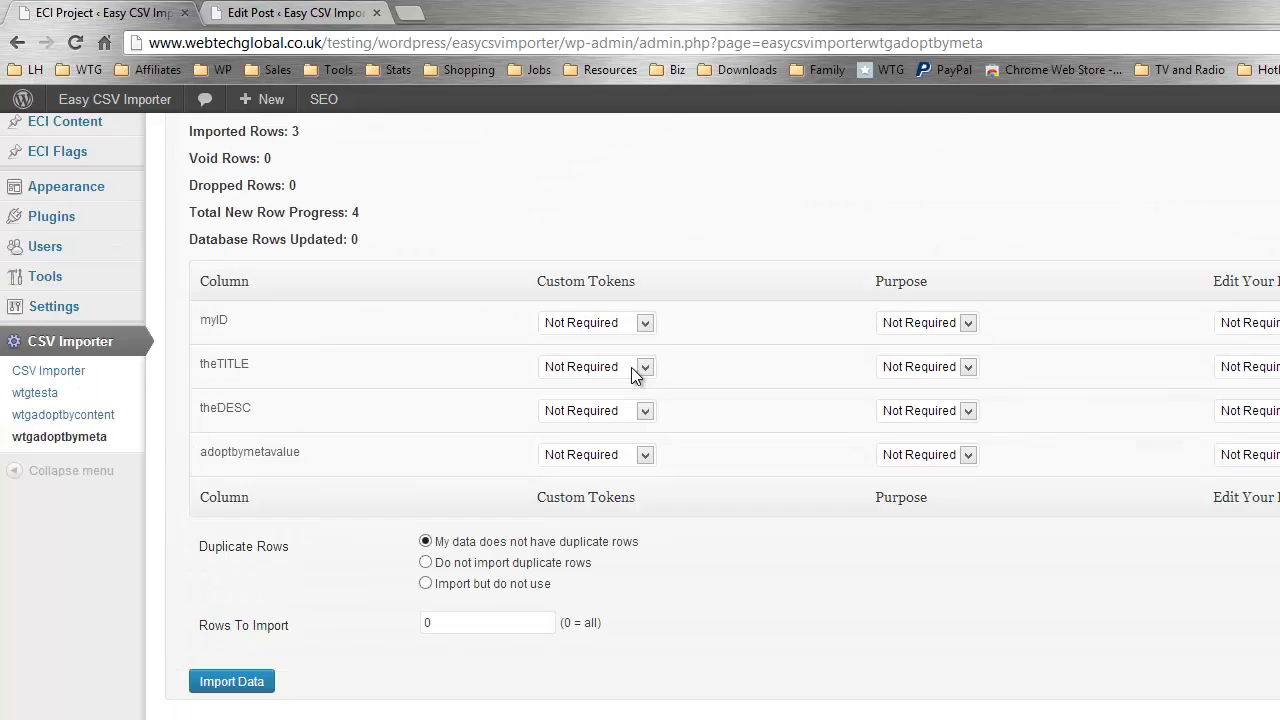
Go to the wtgadoptbymeta project's post creation page and instantly create 1 post.
left_click(868, 204)
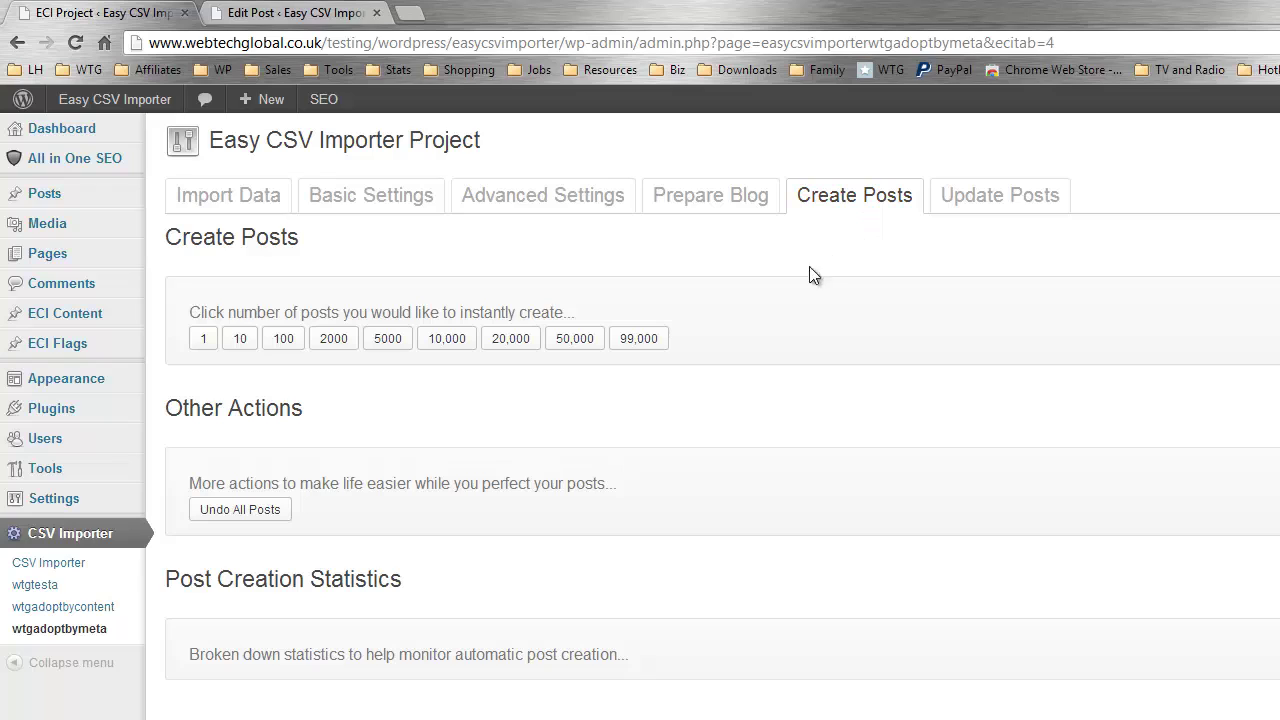
left_click(202, 341)
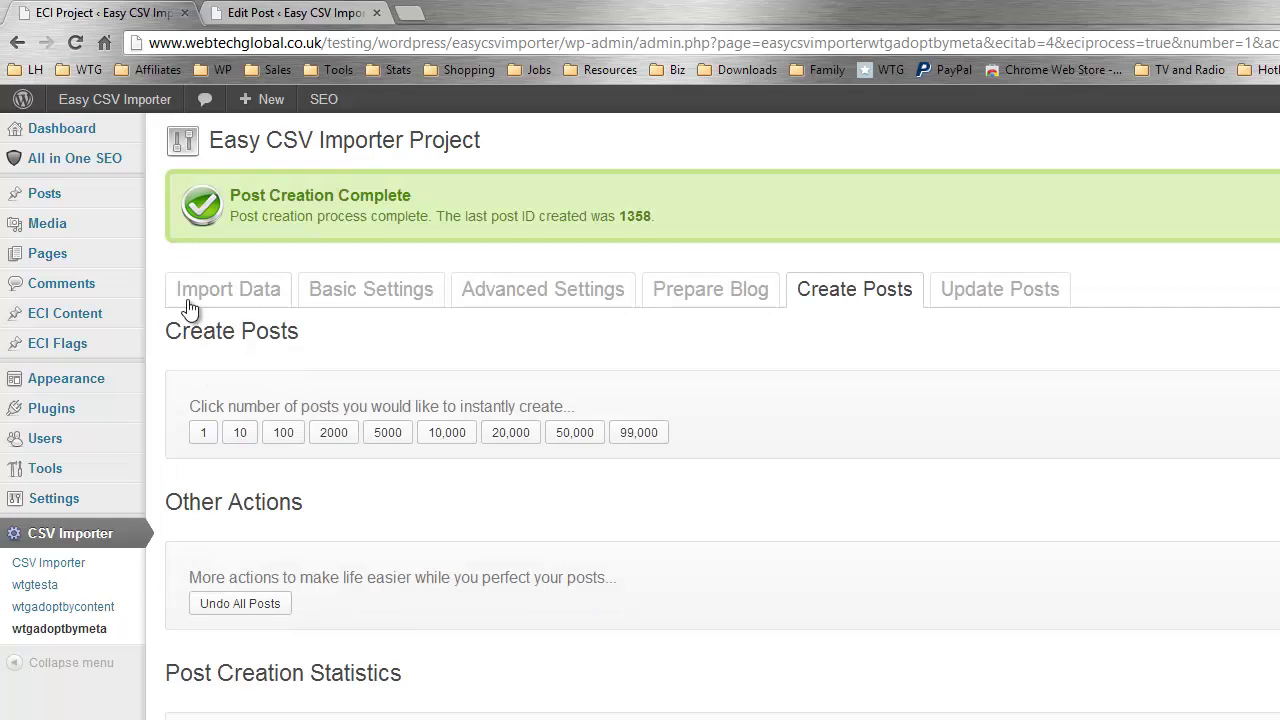
Open the Adoption Test 1 post afresh from the list of all posts and examine its custom fields.
left_click(290, 12)
scroll(244, 258, "up", 4)
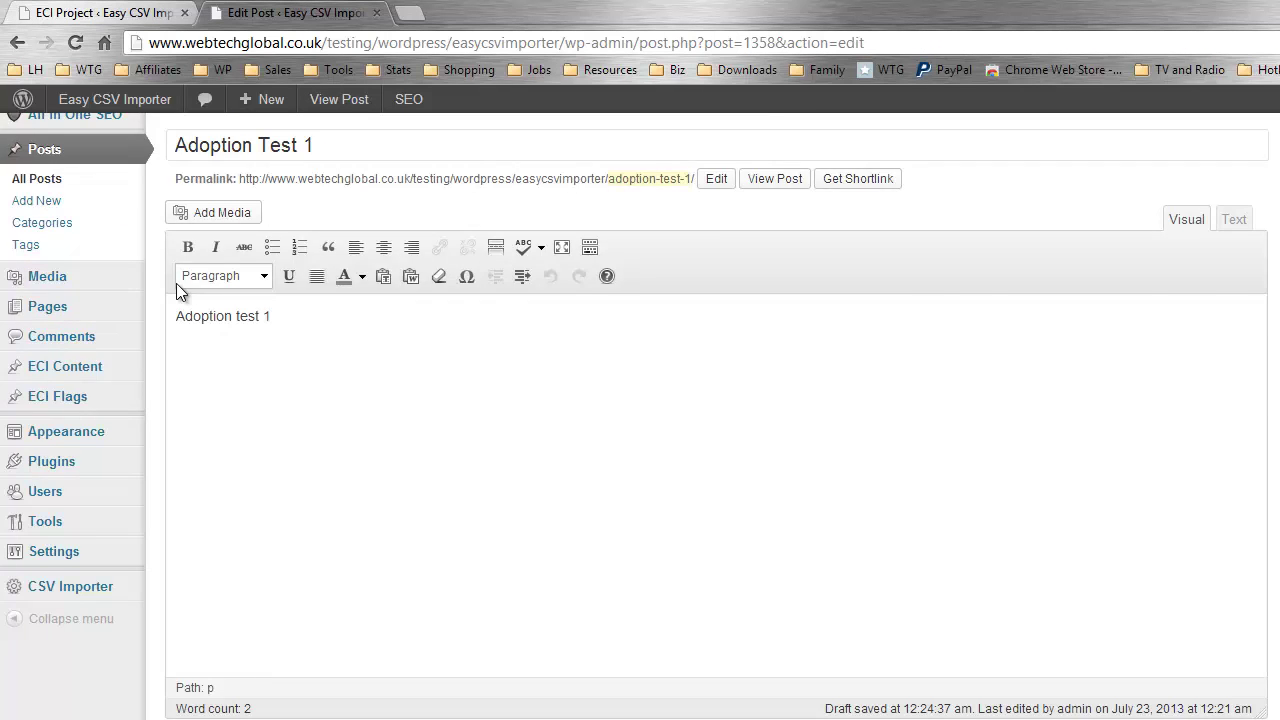
key("F5")
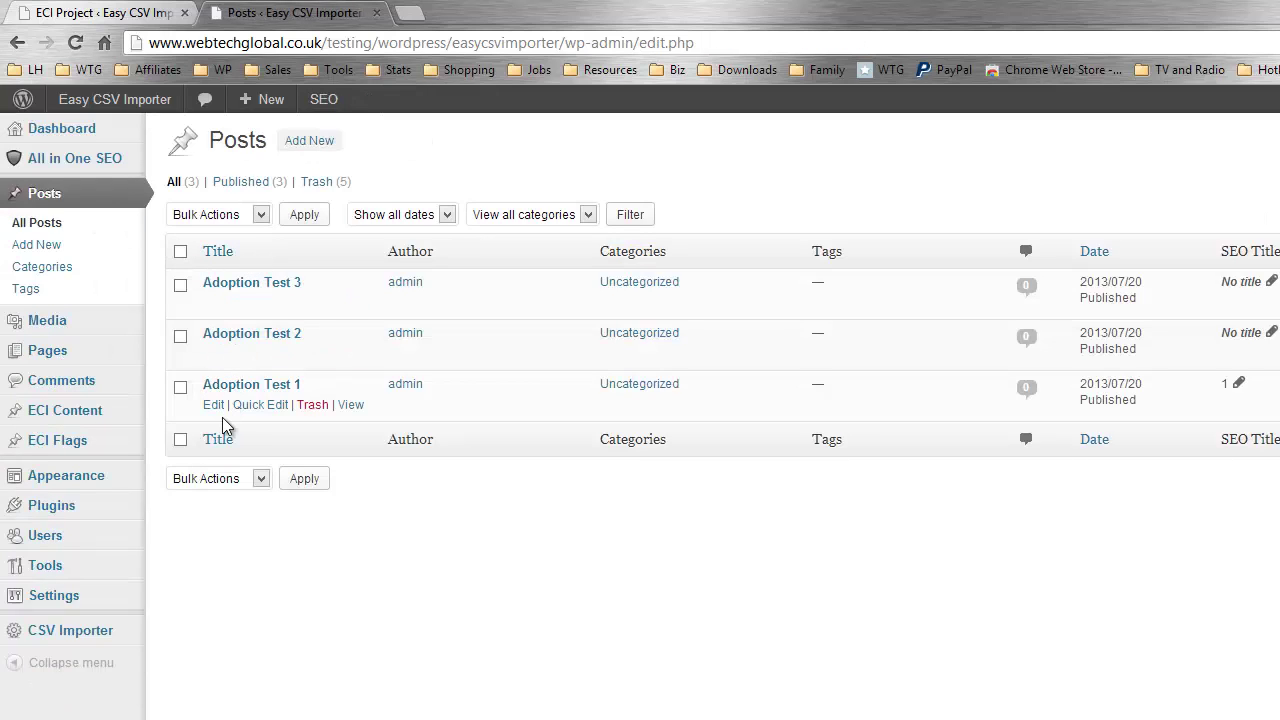
left_click(212, 408)
scroll(209, 412, "down", 6)
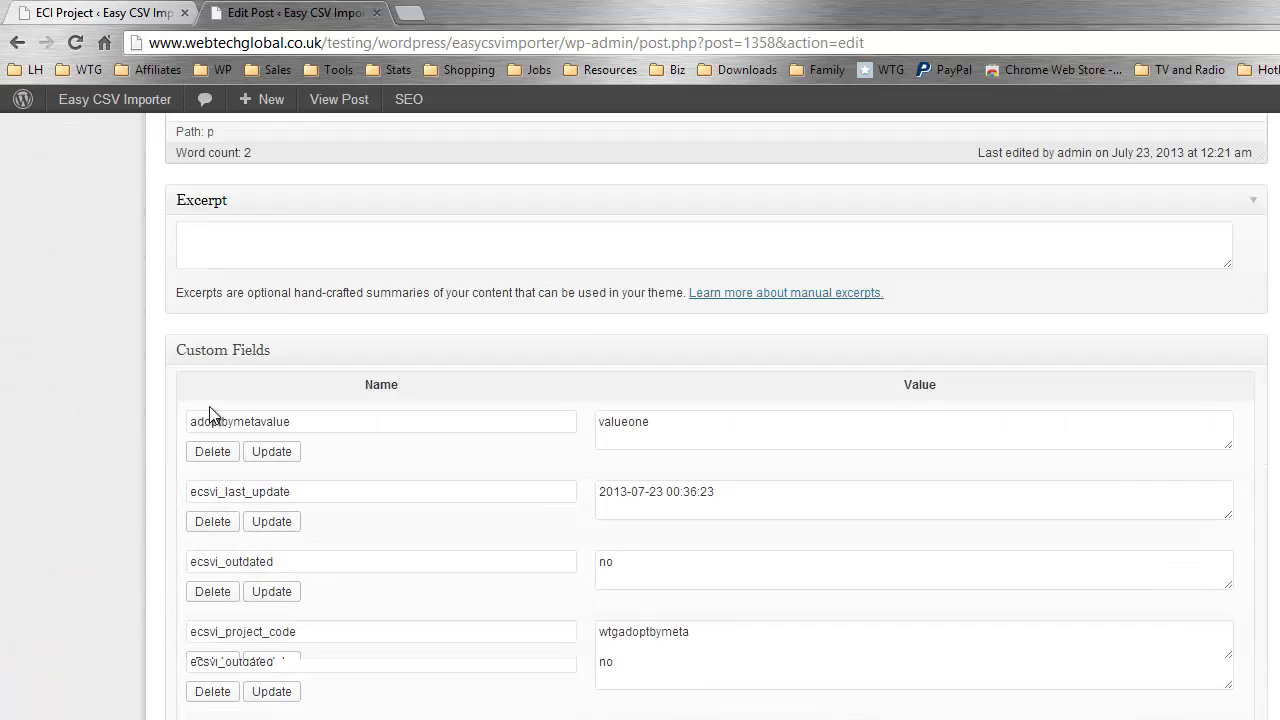
scroll(209, 415, "down", 2)
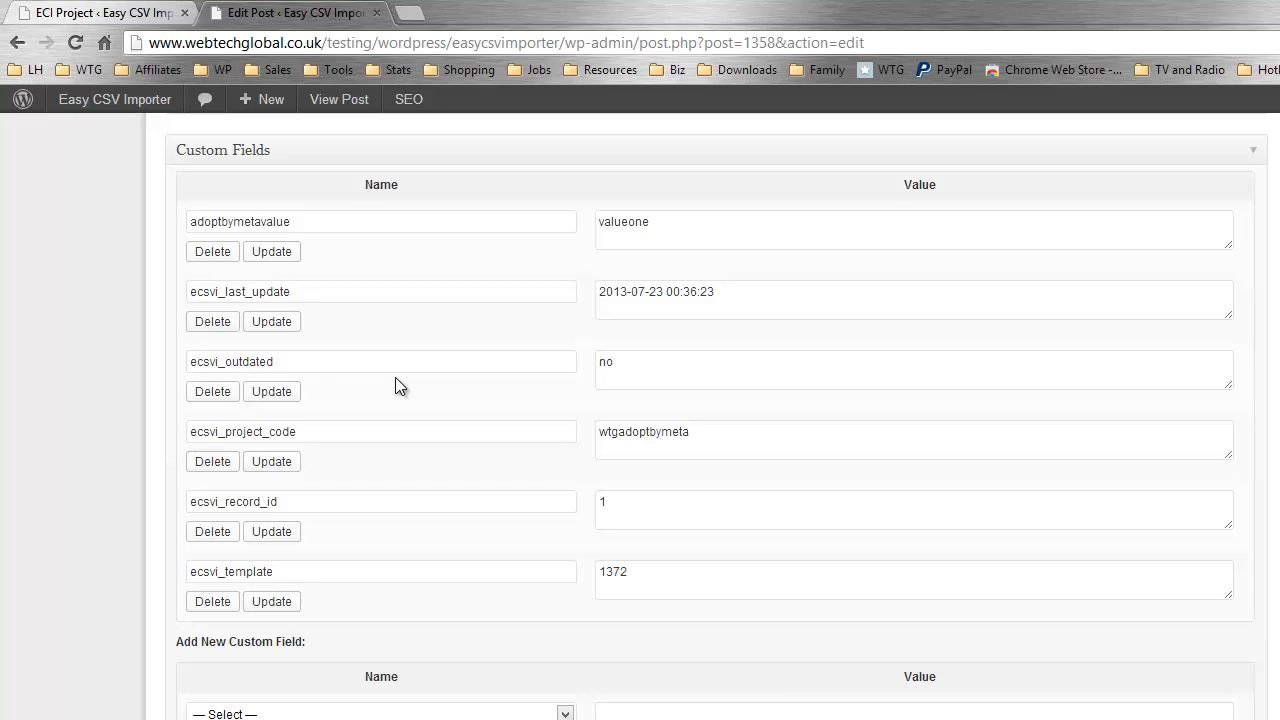
scroll(395, 385, "up", 3)
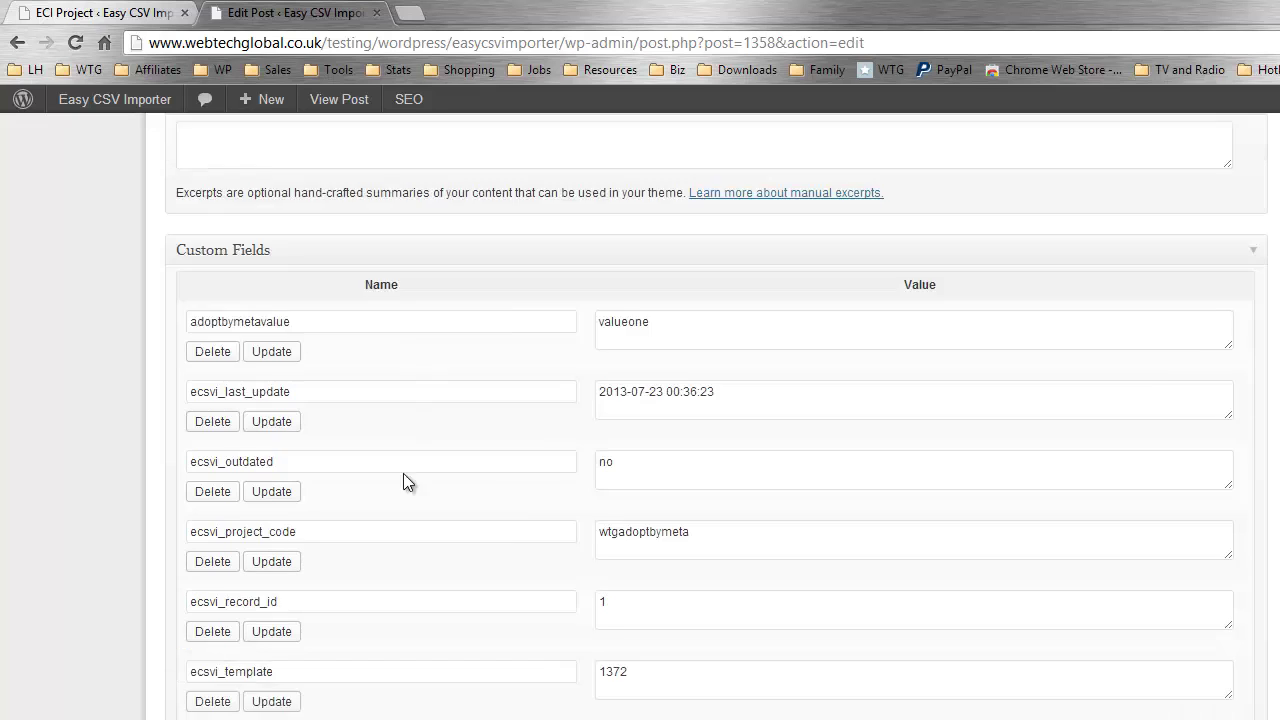
scroll(148, 563, "up", 6)
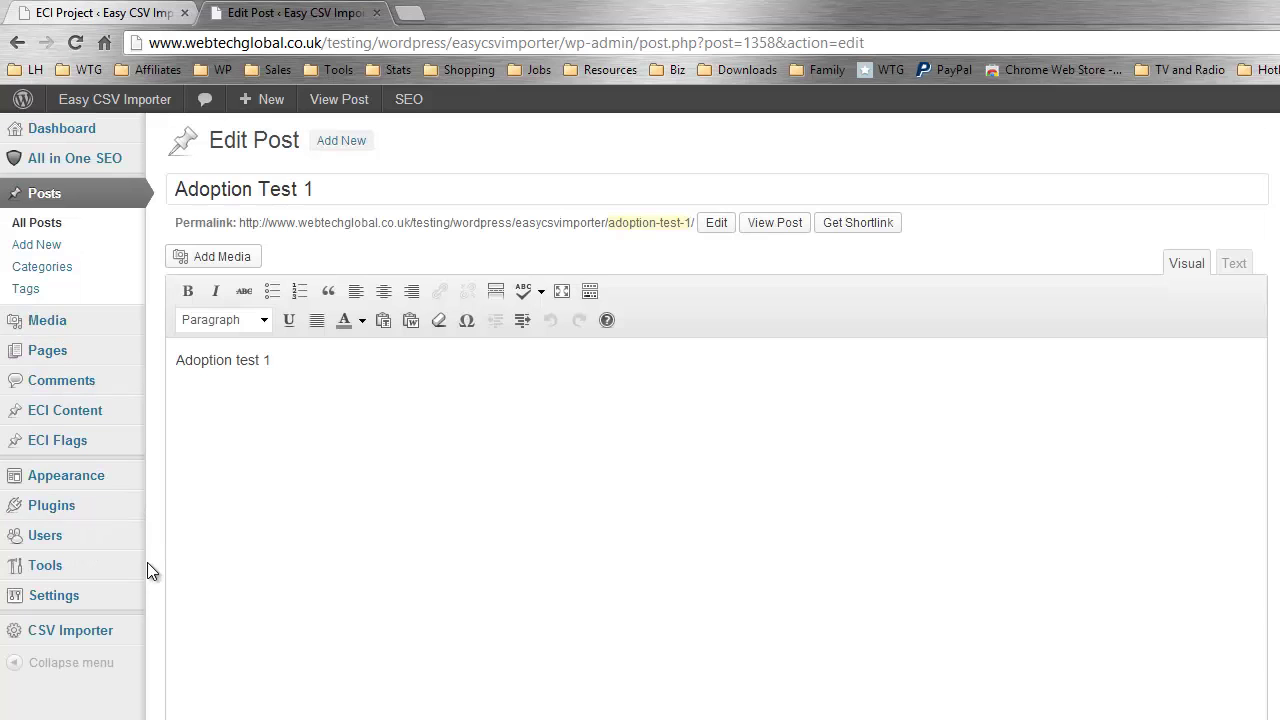
Return to the CSV Importer project and instantly create 1 more post.
left_click(80, 13)
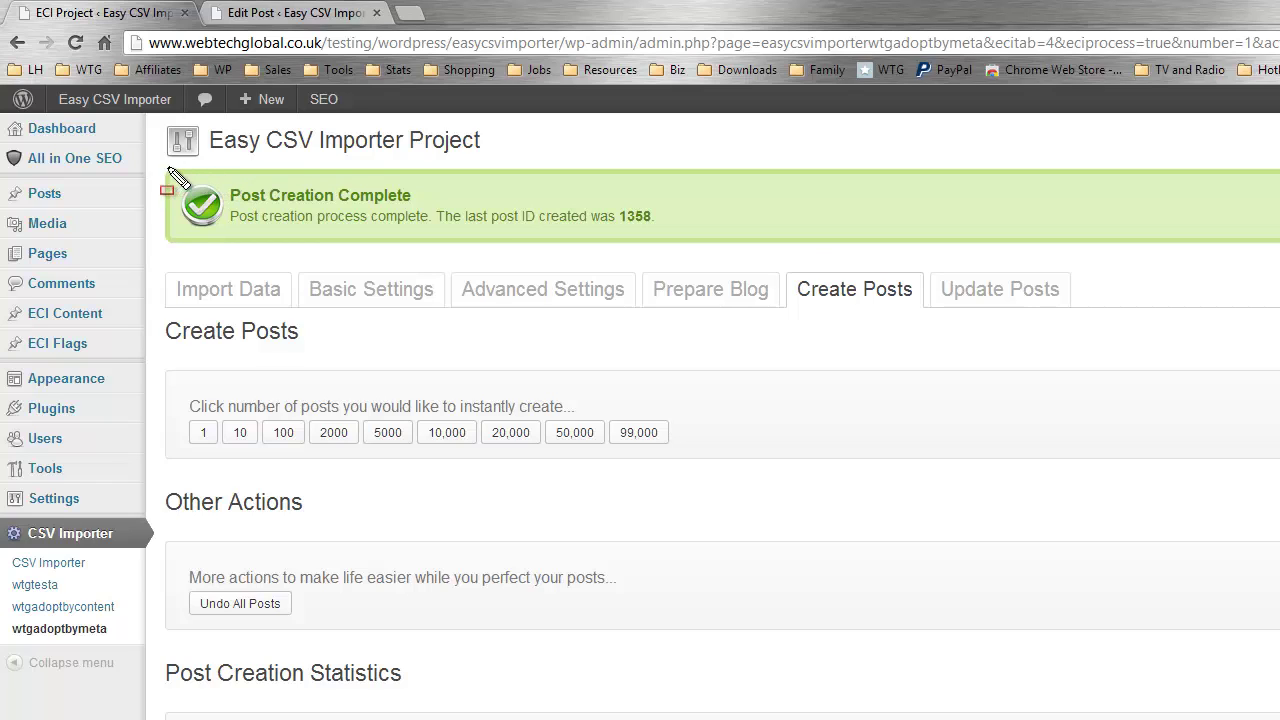
mouse_move(160, 164)
left_mouse_down()
mouse_move(543, 249)
mouse_move(880, 255)
left_mouse_up()
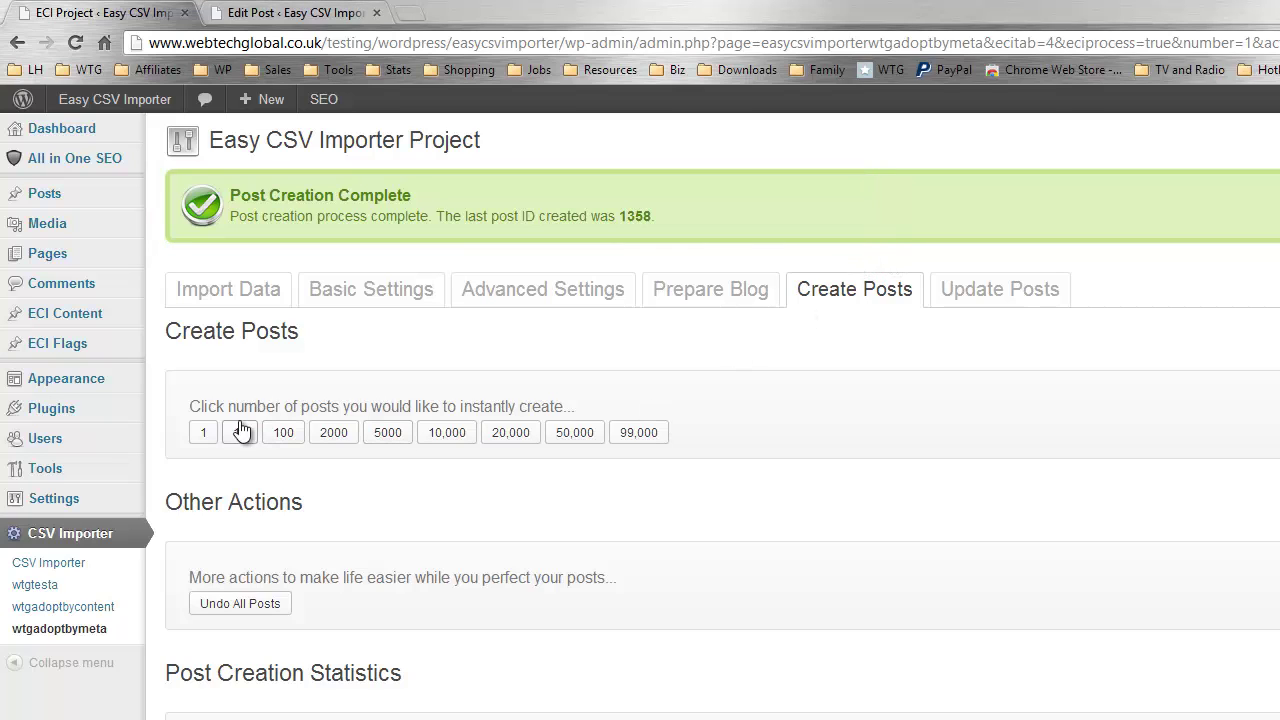
left_click(205, 433)
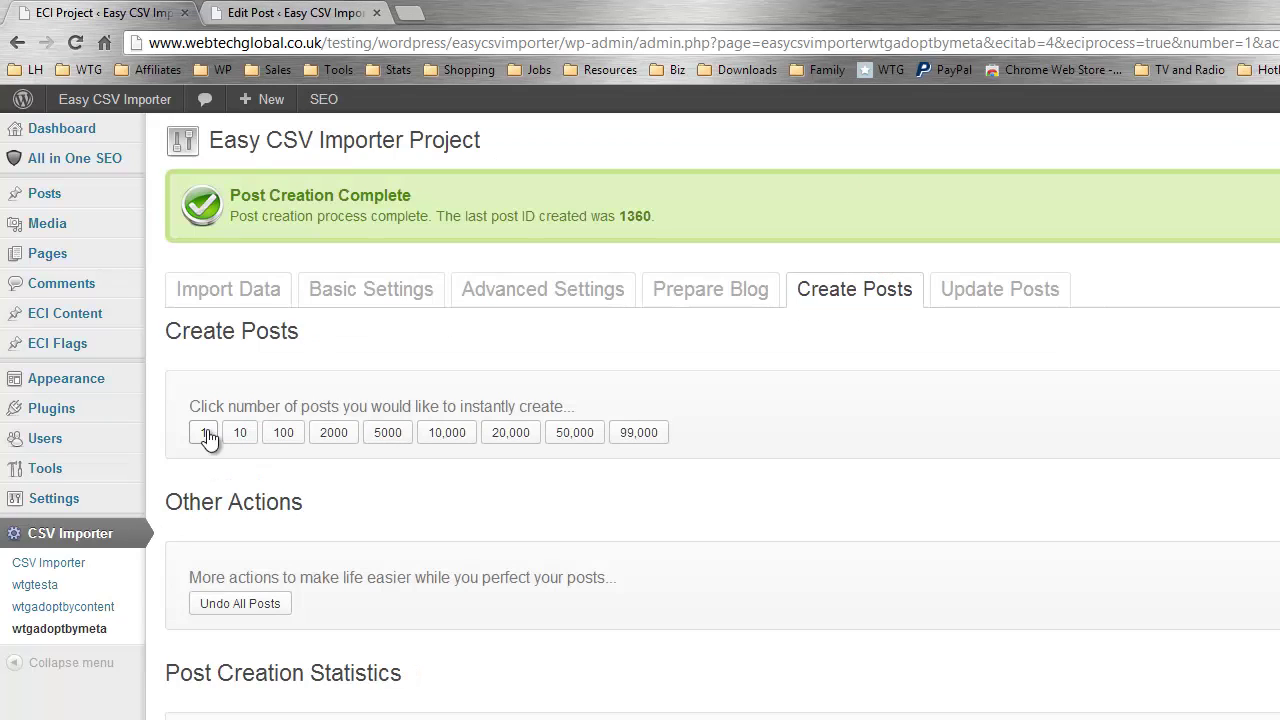
Open the Adoption Test 2 post from the list of all posts and examine its custom fields.
left_click(287, 16)
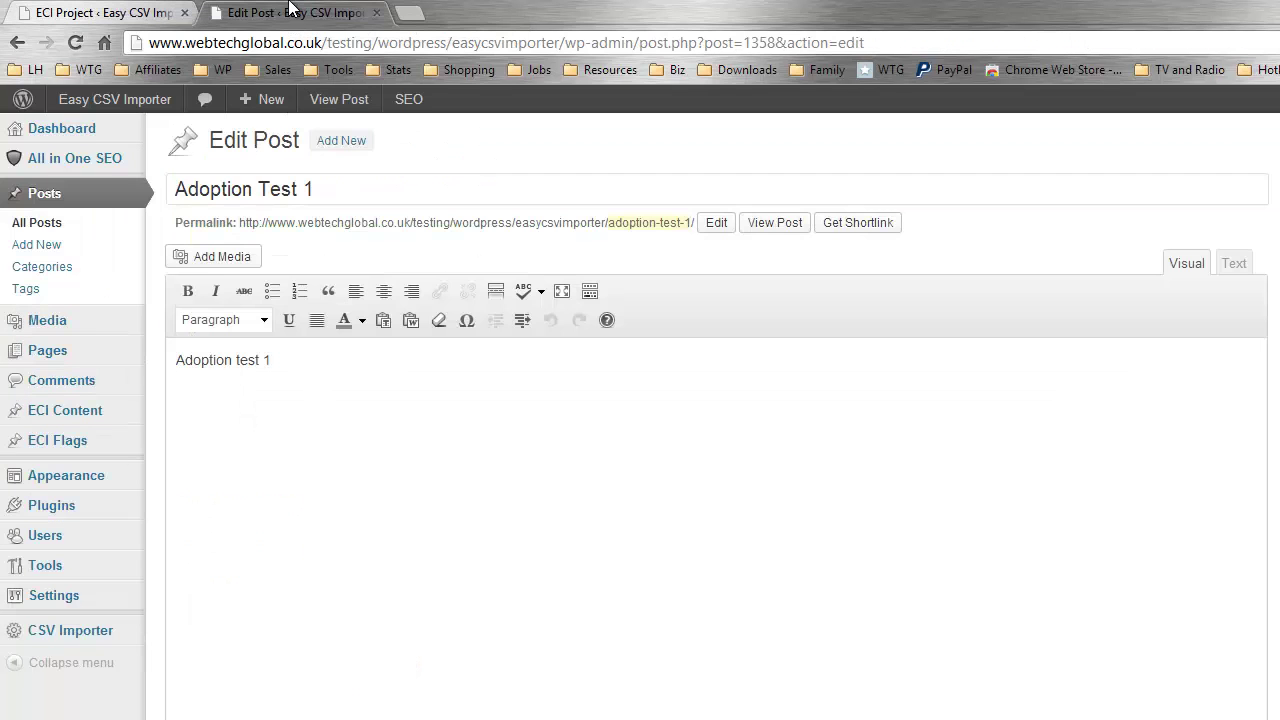
left_click(78, 230)
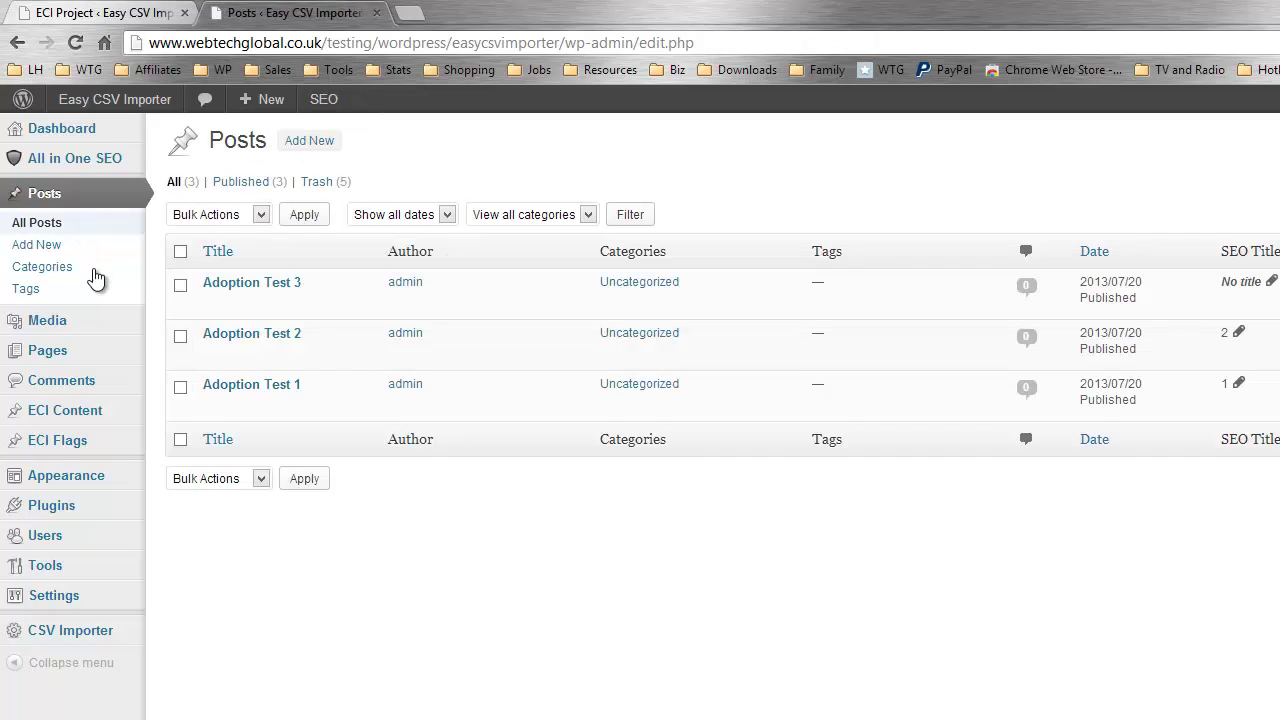
left_click(209, 360)
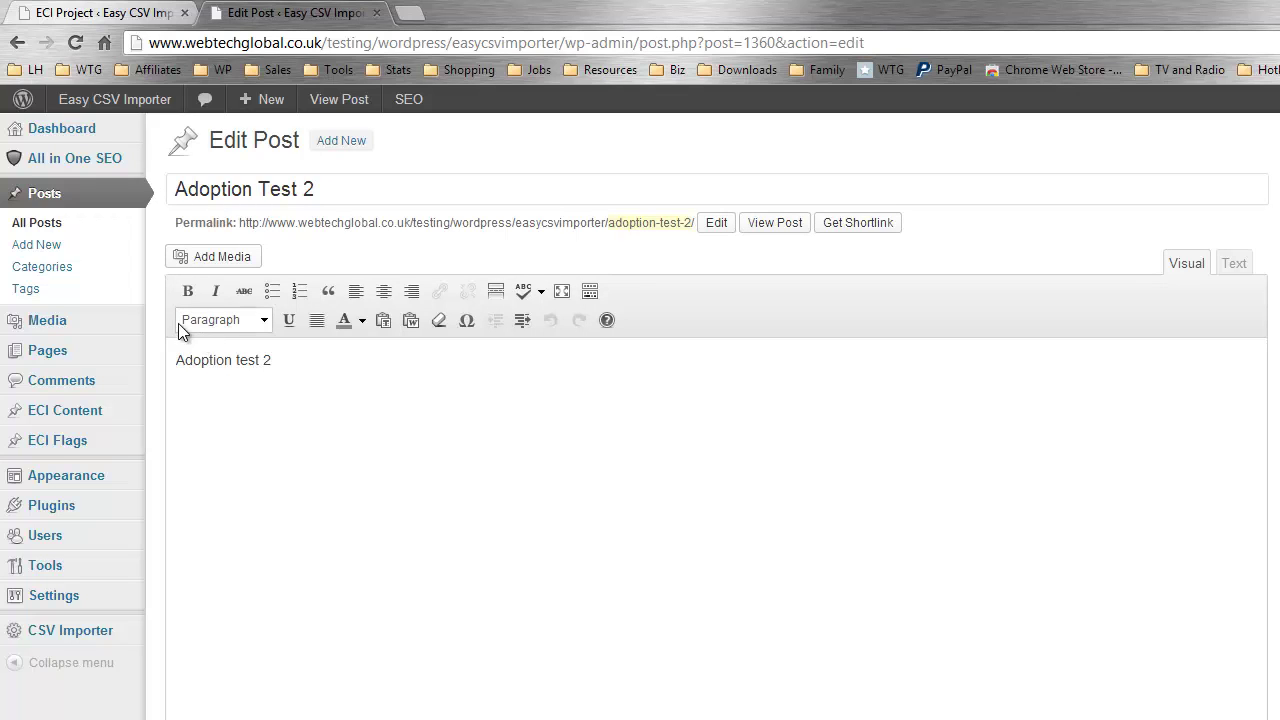
scroll(156, 300, "down", 1)
scroll(153, 303, "down", 1)
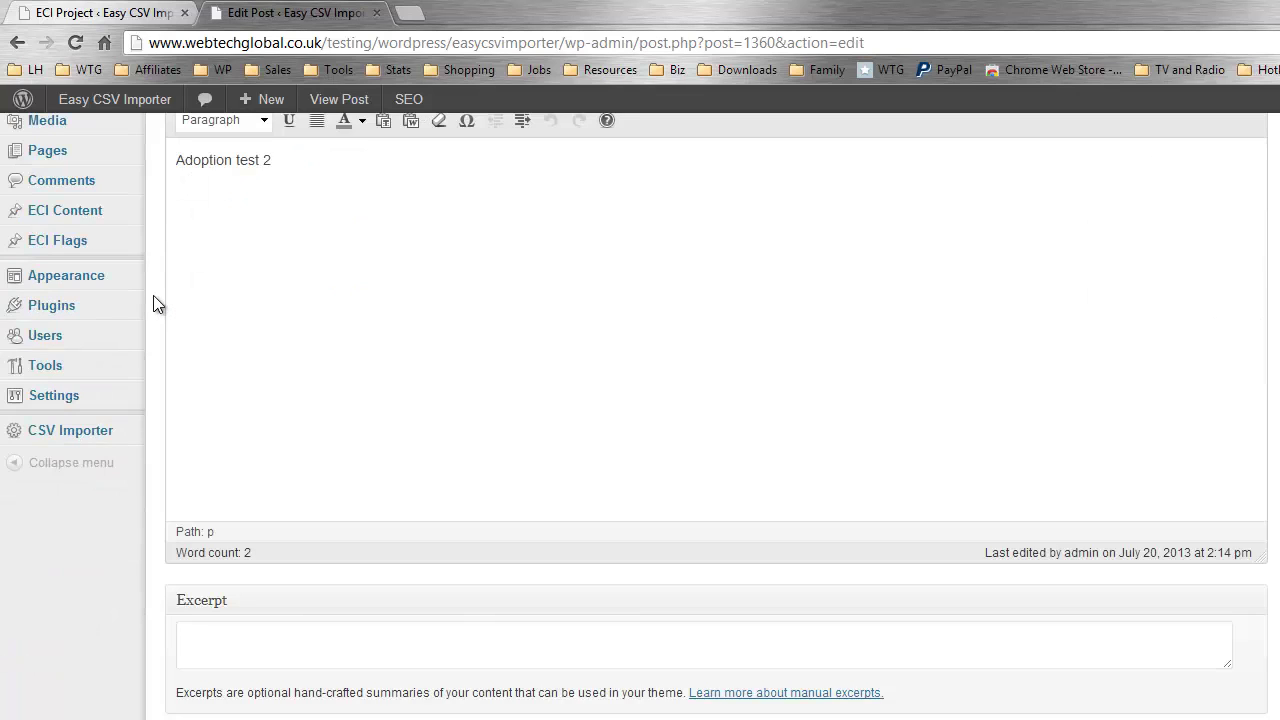
scroll(151, 310, "down", 2)
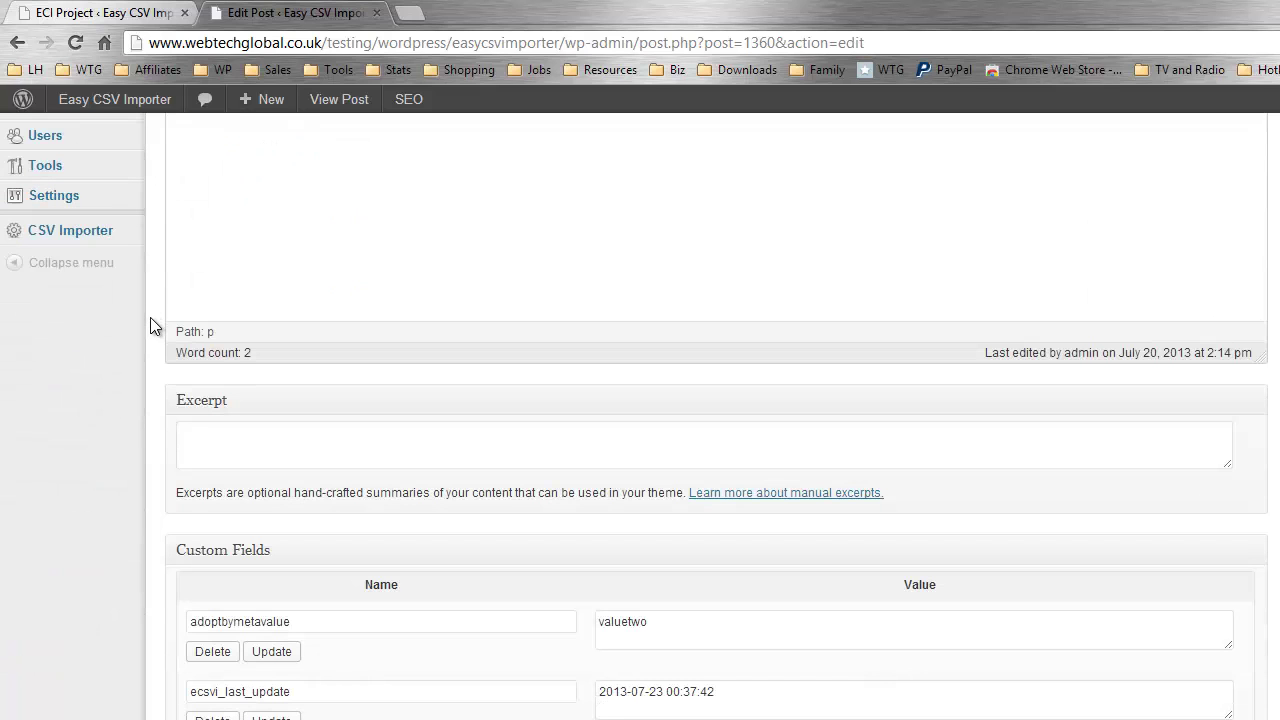
scroll(151, 330, "down", 4)
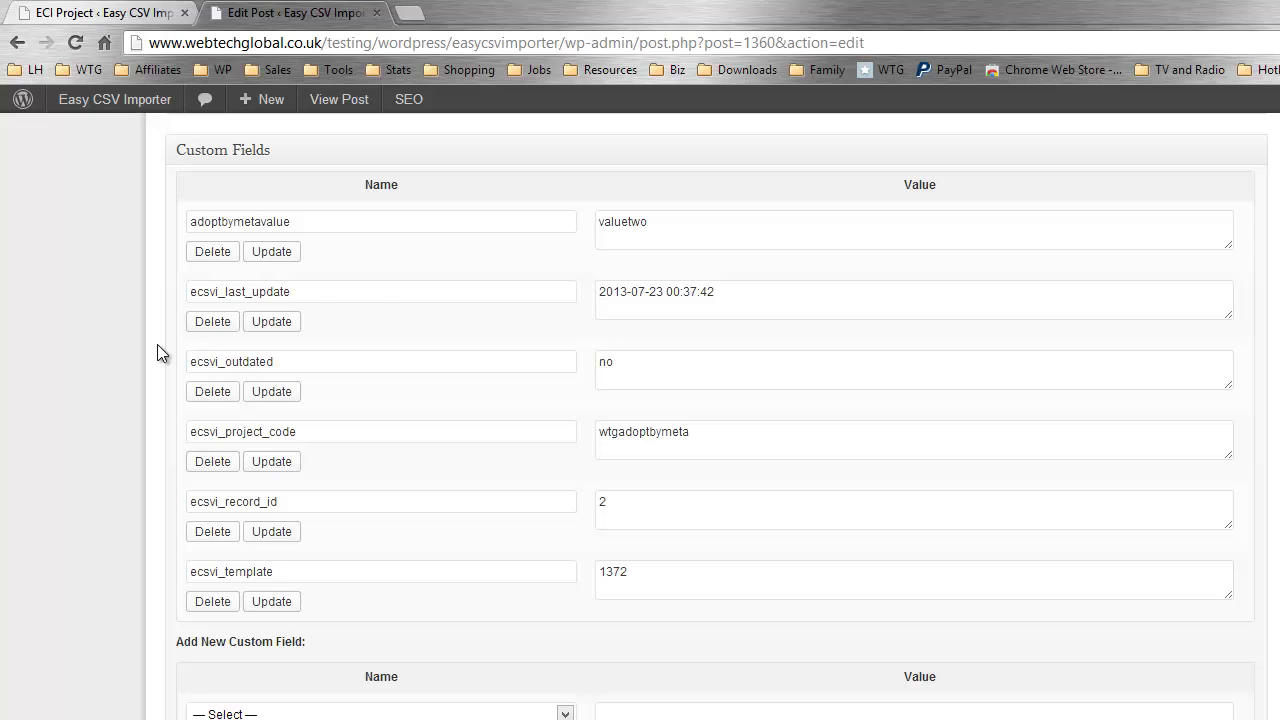
scroll(157, 344, "up", 2)
scroll(157, 344, "down", 2)
scroll(163, 345, "up", 10)
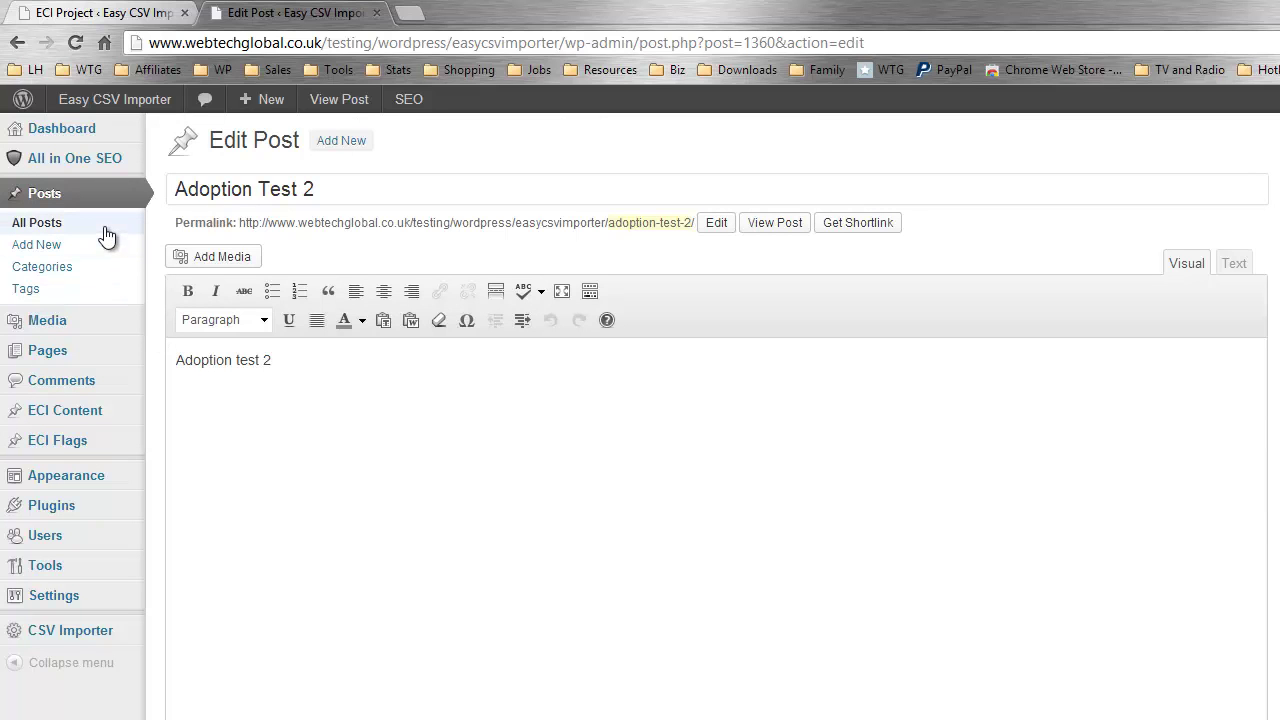
Create 1 further post from the CSV Importer project and open the Adoption Test 3 post for editing.
left_click(105, 13)
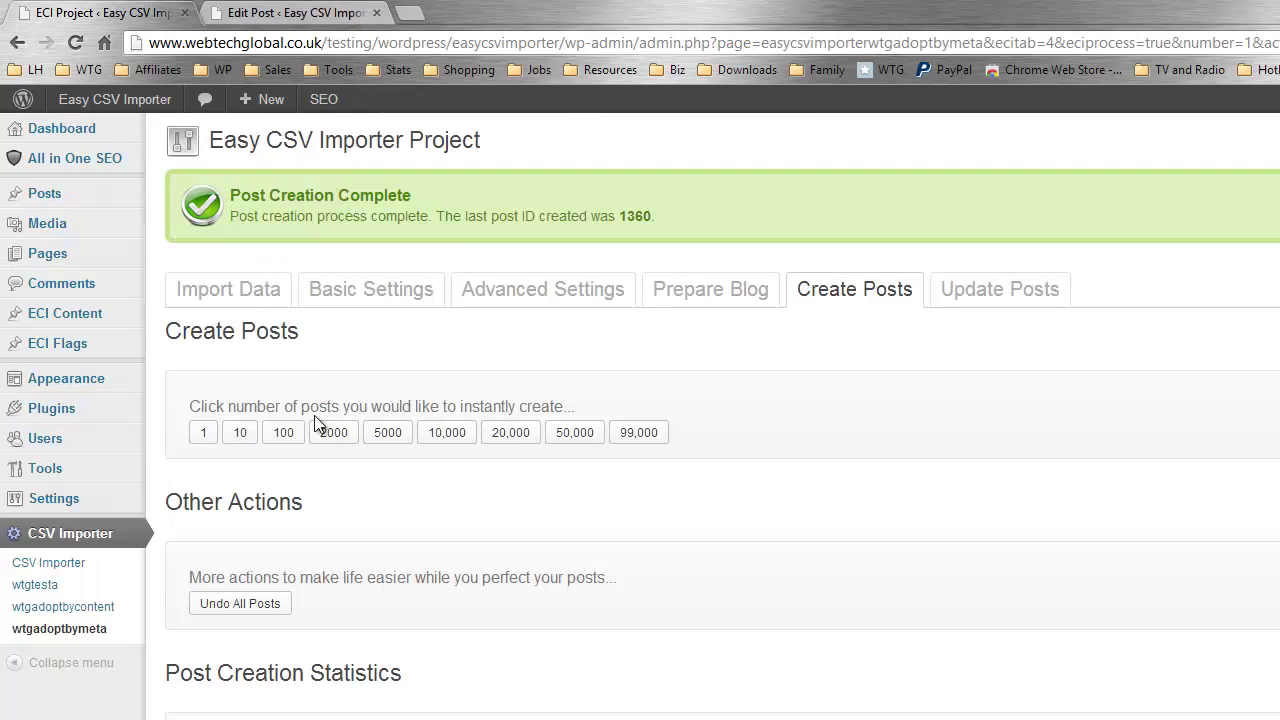
left_click(205, 432)
key("ctrl+Tab")
left_click(111, 222)
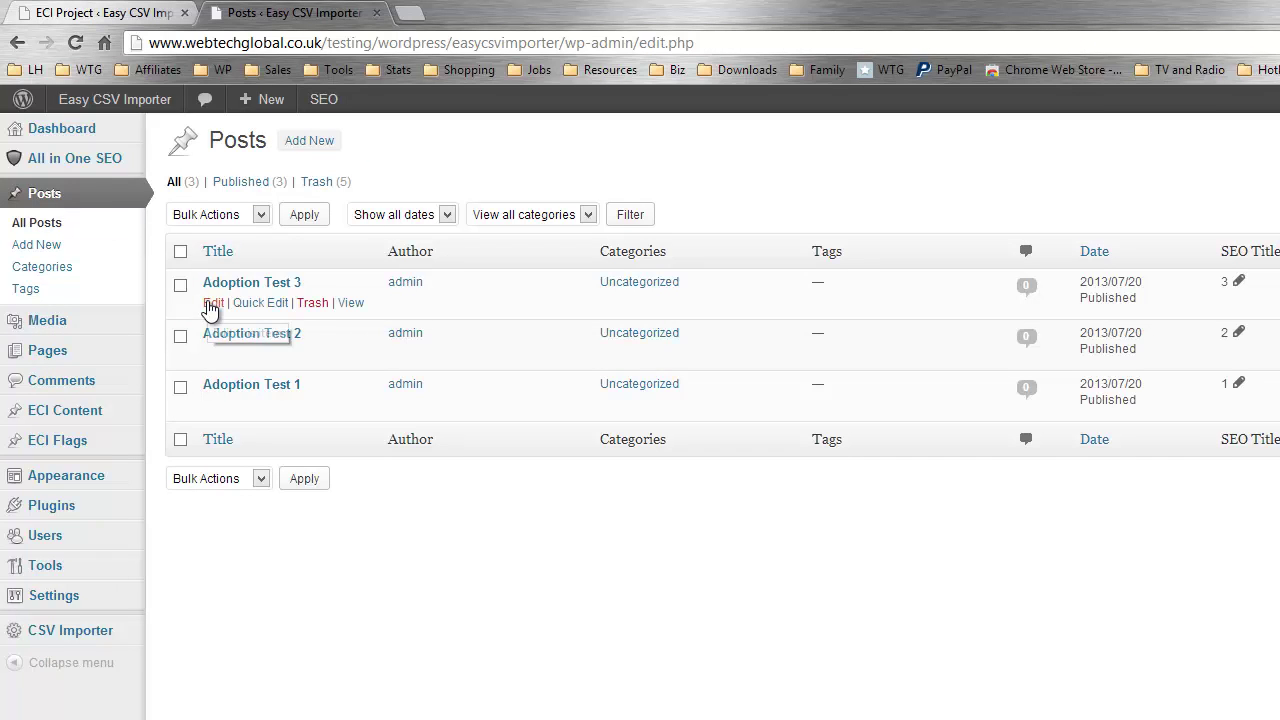
left_click(209, 303)
Review the project's instant post creation quantities and the custom fields of the reloaded Adoption Test 3 post.
left_click(100, 12)
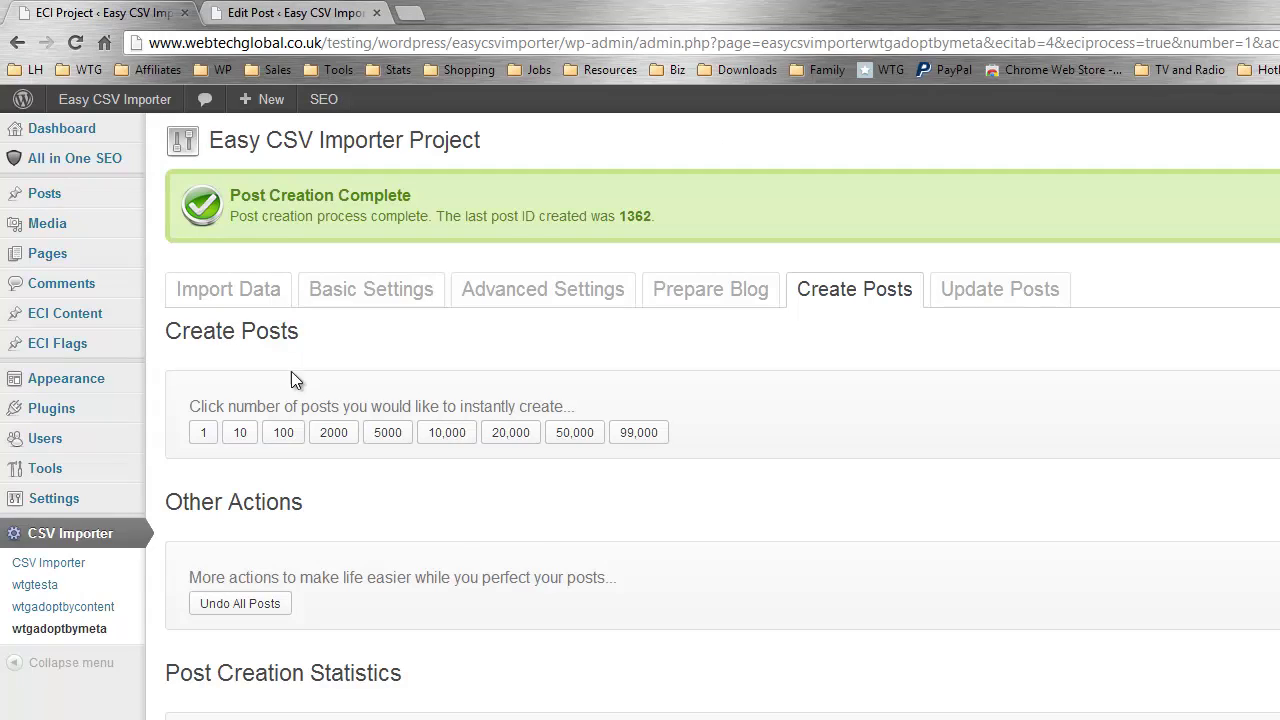
mouse_move(176, 391)
left_mouse_down()
mouse_move(593, 462)
mouse_move(697, 457)
left_mouse_up()
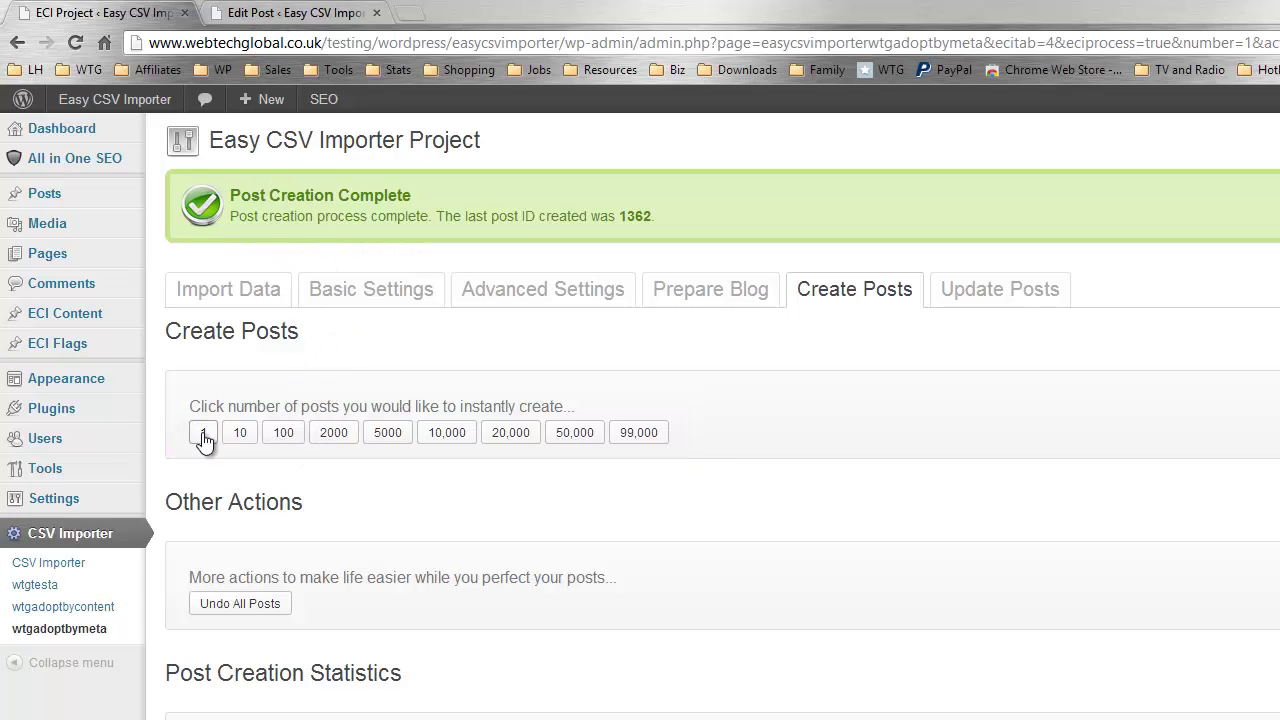
left_click(288, 16)
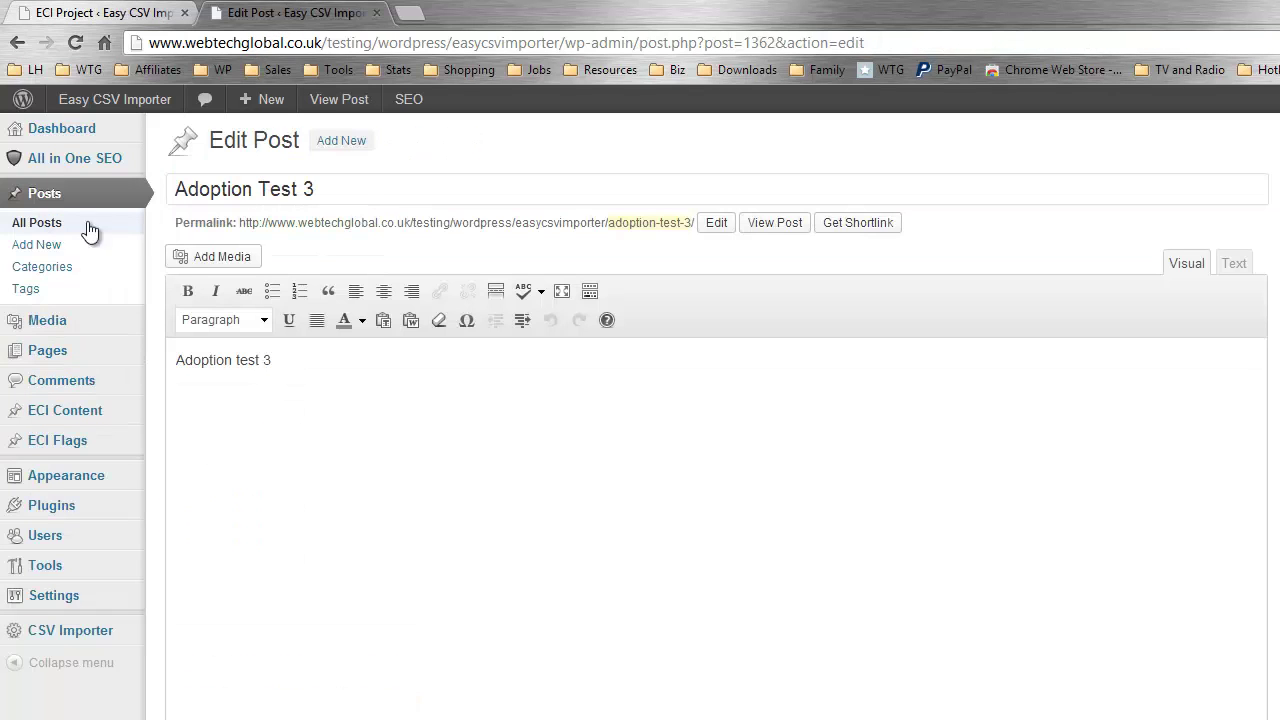
key("F5")
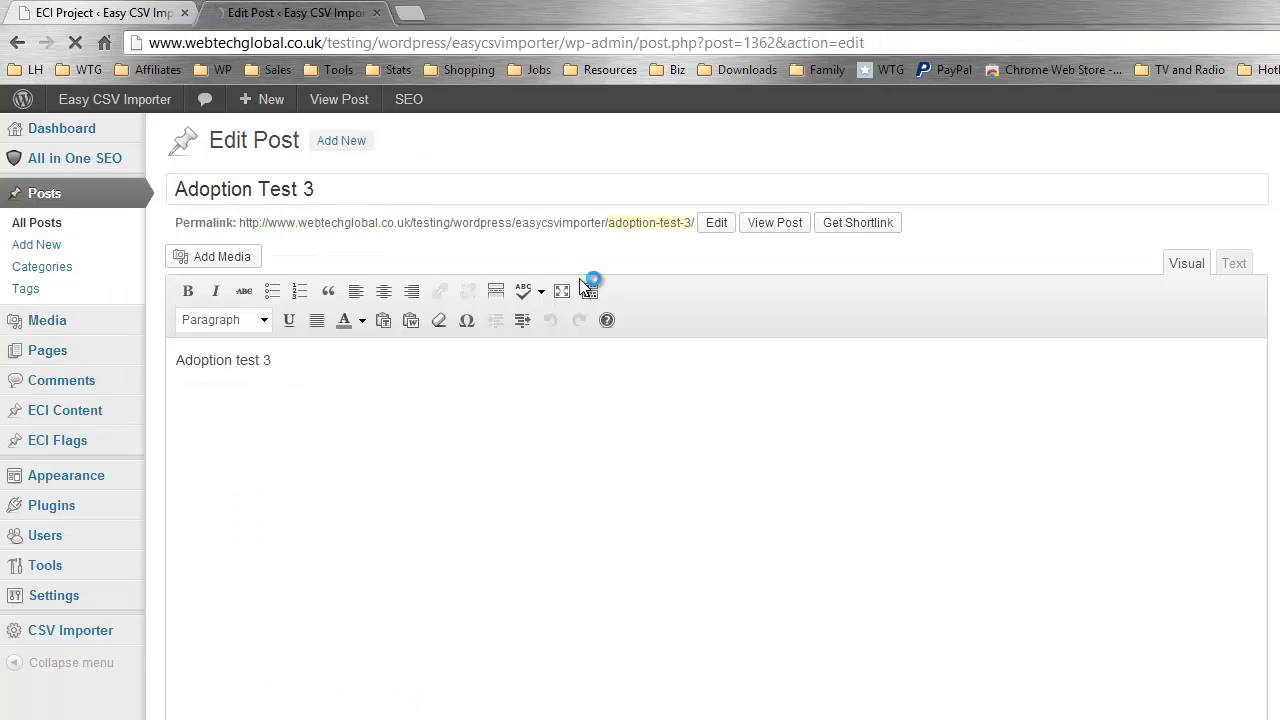
scroll(580, 285, "down", 15)
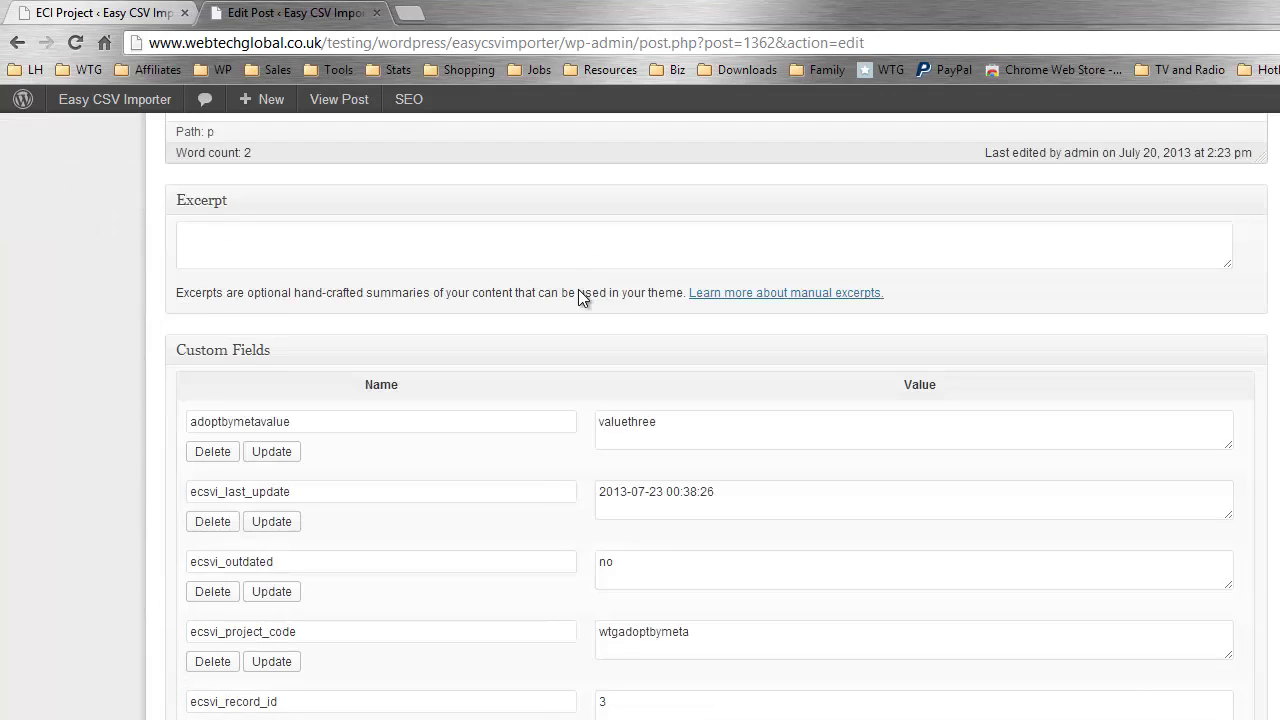
scroll(867, 413, "up", 2)
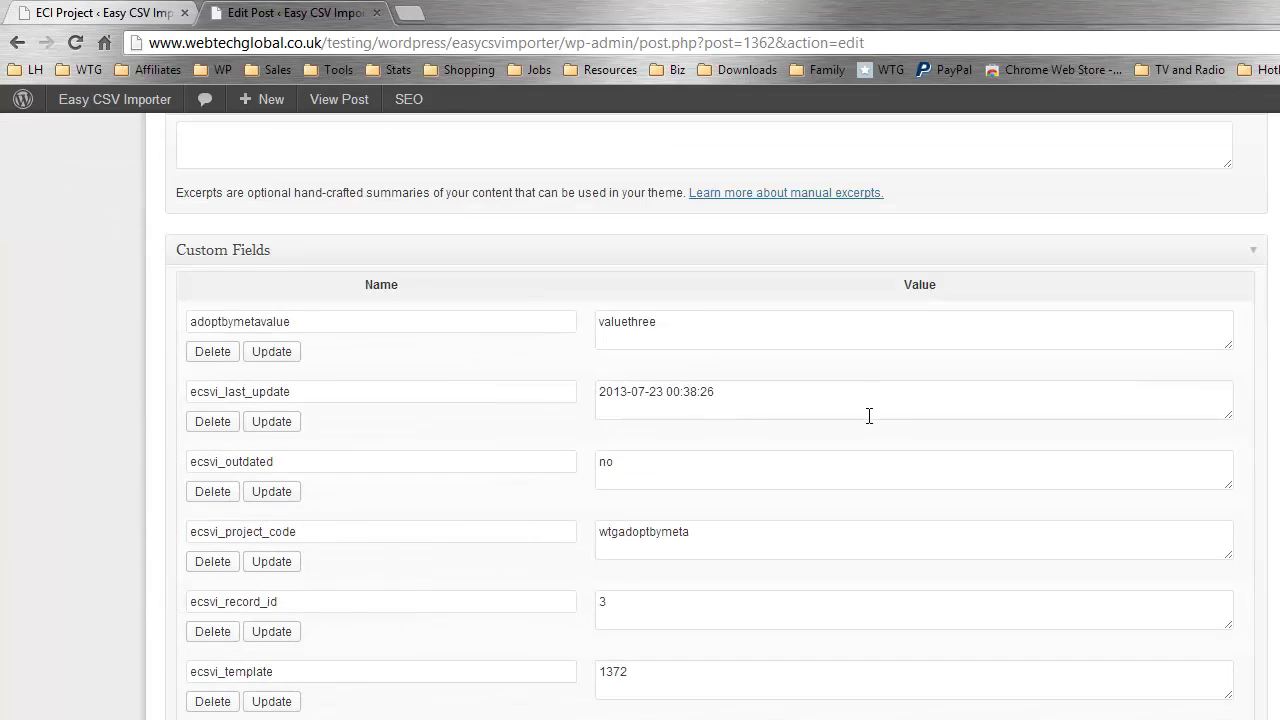